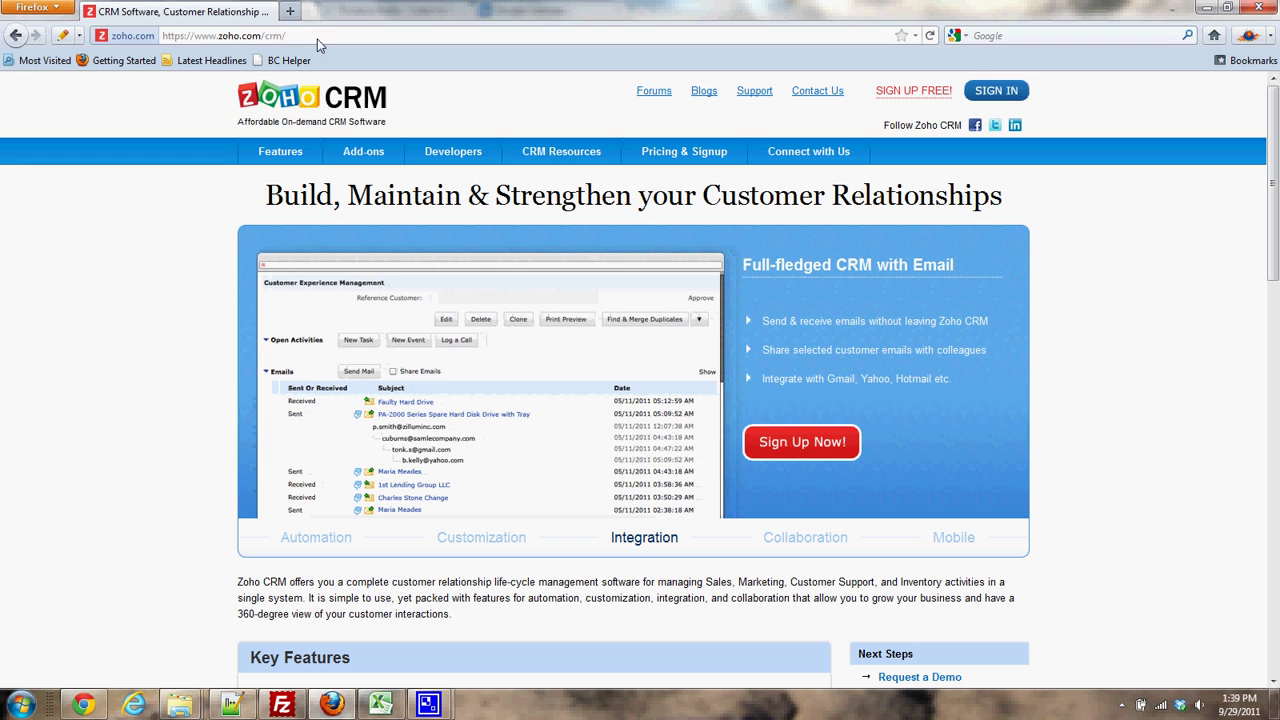
Step: Sign in to the Zoho CRM account using the browser's saved username and password
{"action": "left_click", "coordinate": [1005, 93]}
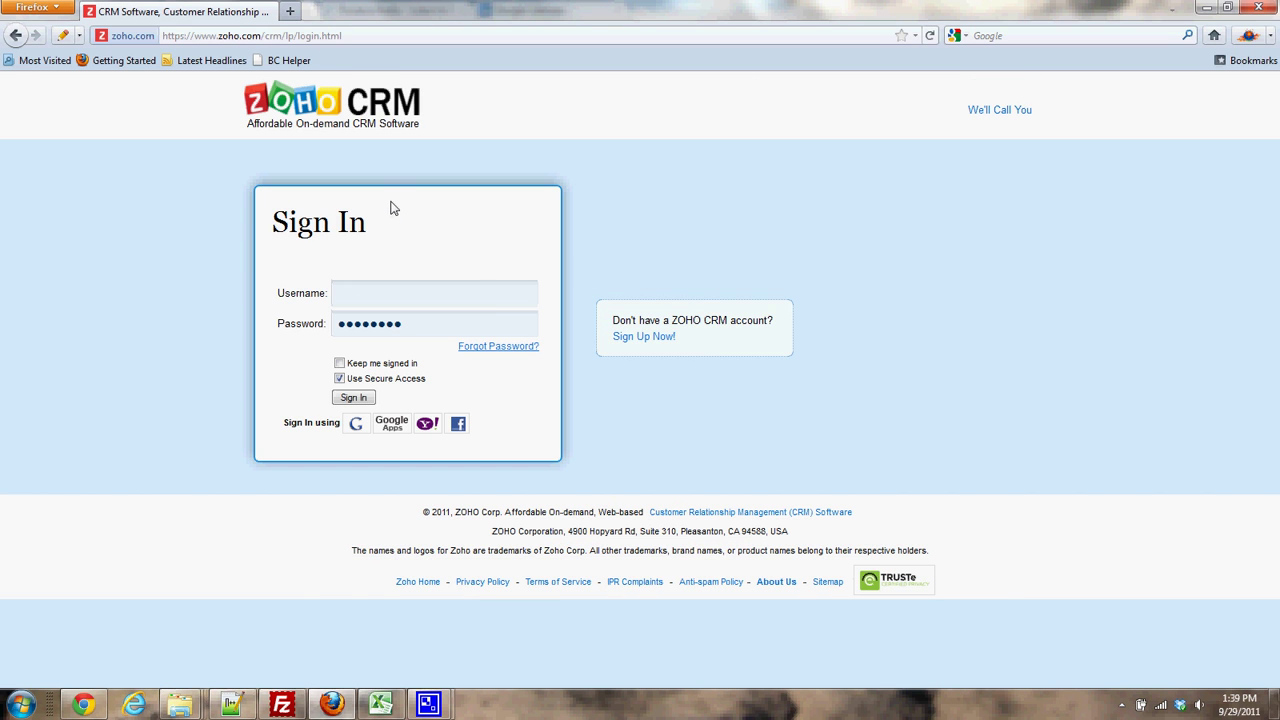
{"action": "key", "text": "ctrl+v"}
{"action": "left_click", "coordinate": [354, 398]}
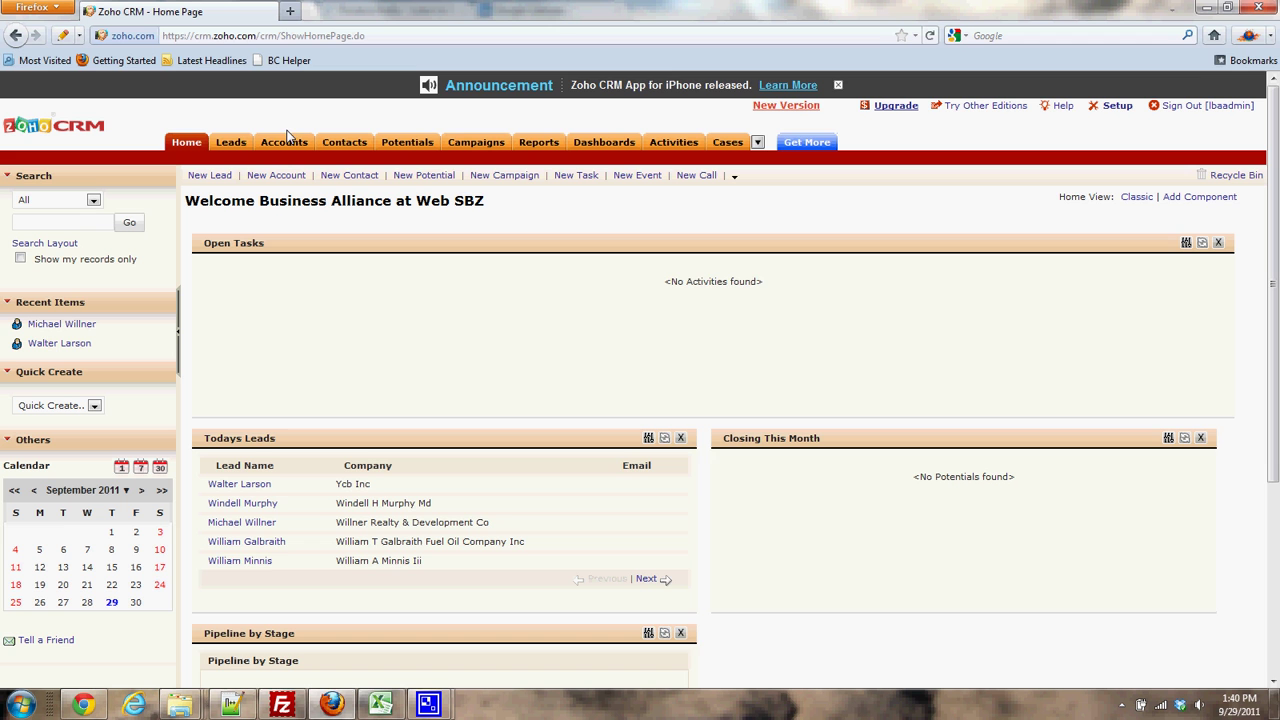
Step: Bring up the All Open Leads list and browse through its records
{"action": "left_click", "coordinate": [230, 143]}
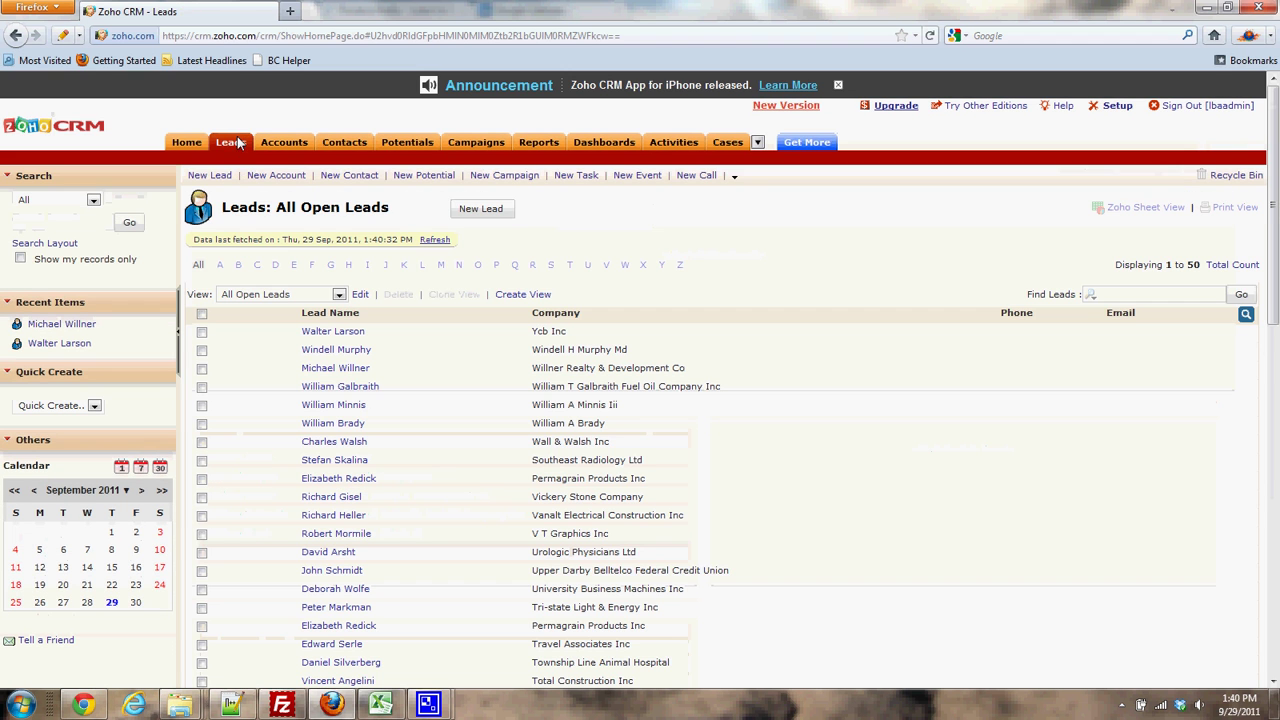
{"action": "scroll", "coordinate": [703, 345], "scroll_direction": "down", "scroll_amount": 6}
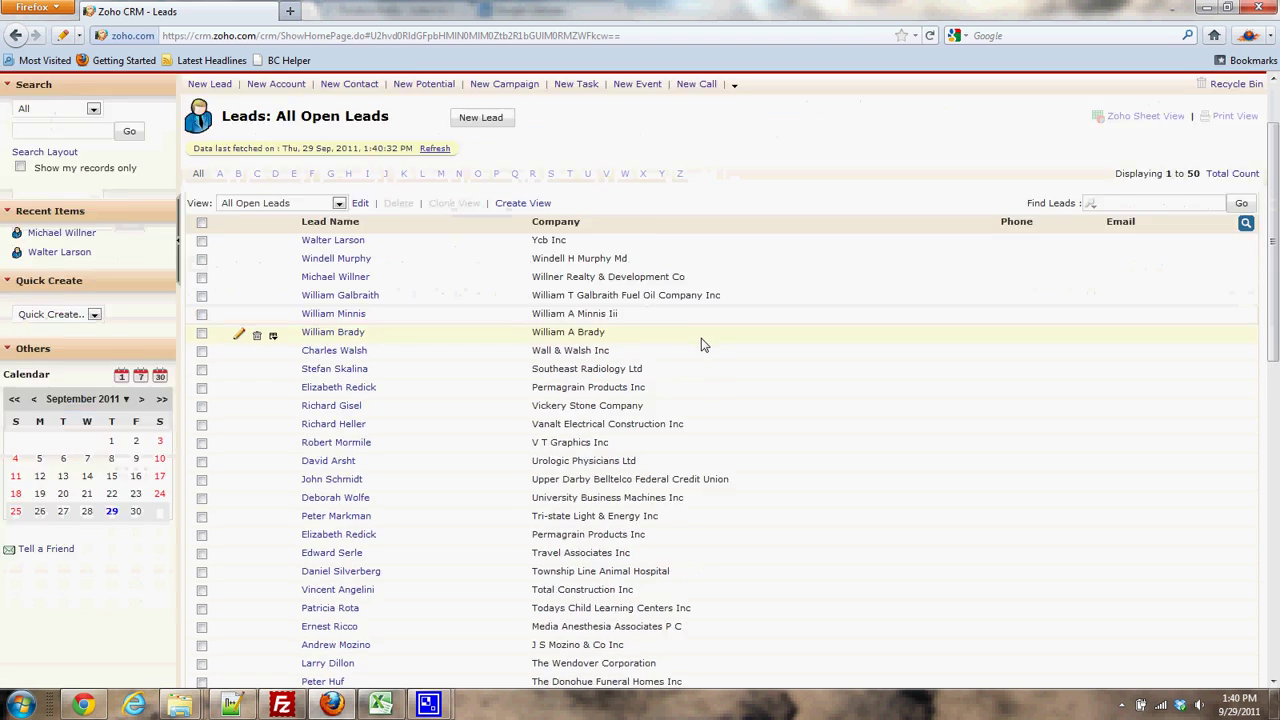
{"action": "scroll", "coordinate": [710, 358], "scroll_direction": "down", "scroll_amount": 5}
{"action": "scroll", "coordinate": [771, 403], "scroll_direction": "up", "scroll_amount": 10}
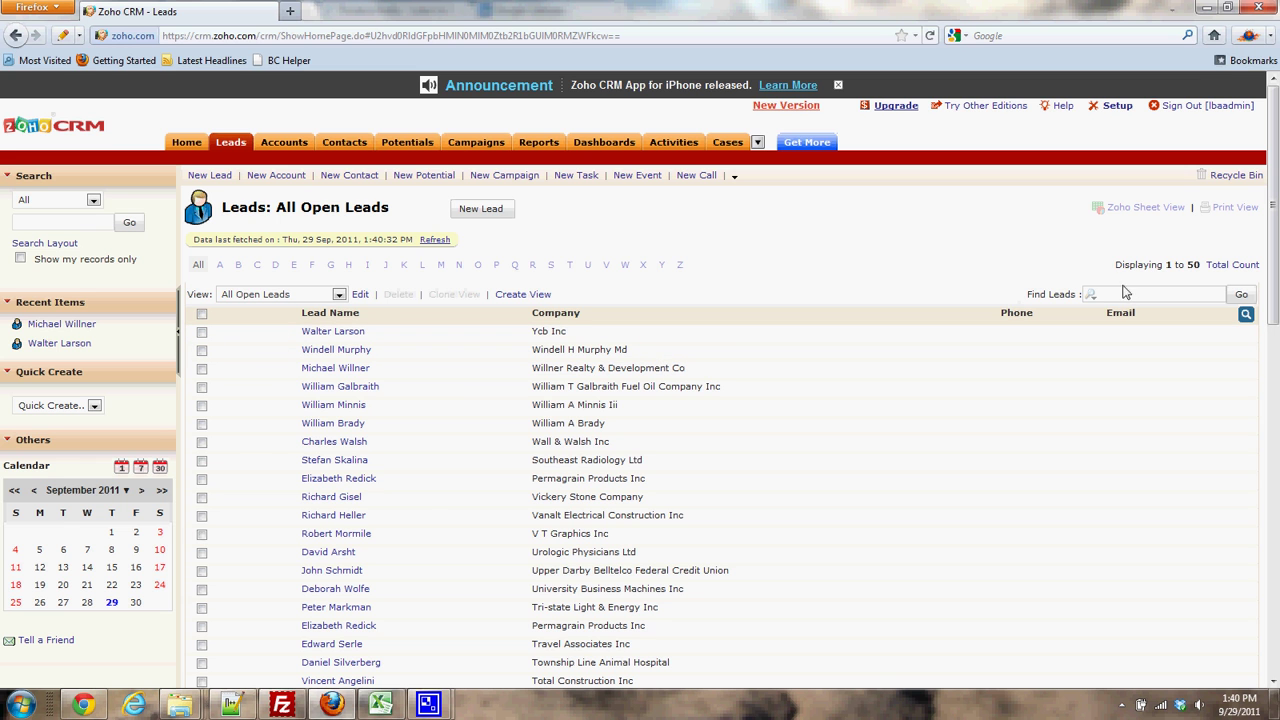
Step: Copy the lead's phone number from line 2 of the Notepad++ notes file, then return to Firefox
{"action": "left_click", "coordinate": [231, 705]}
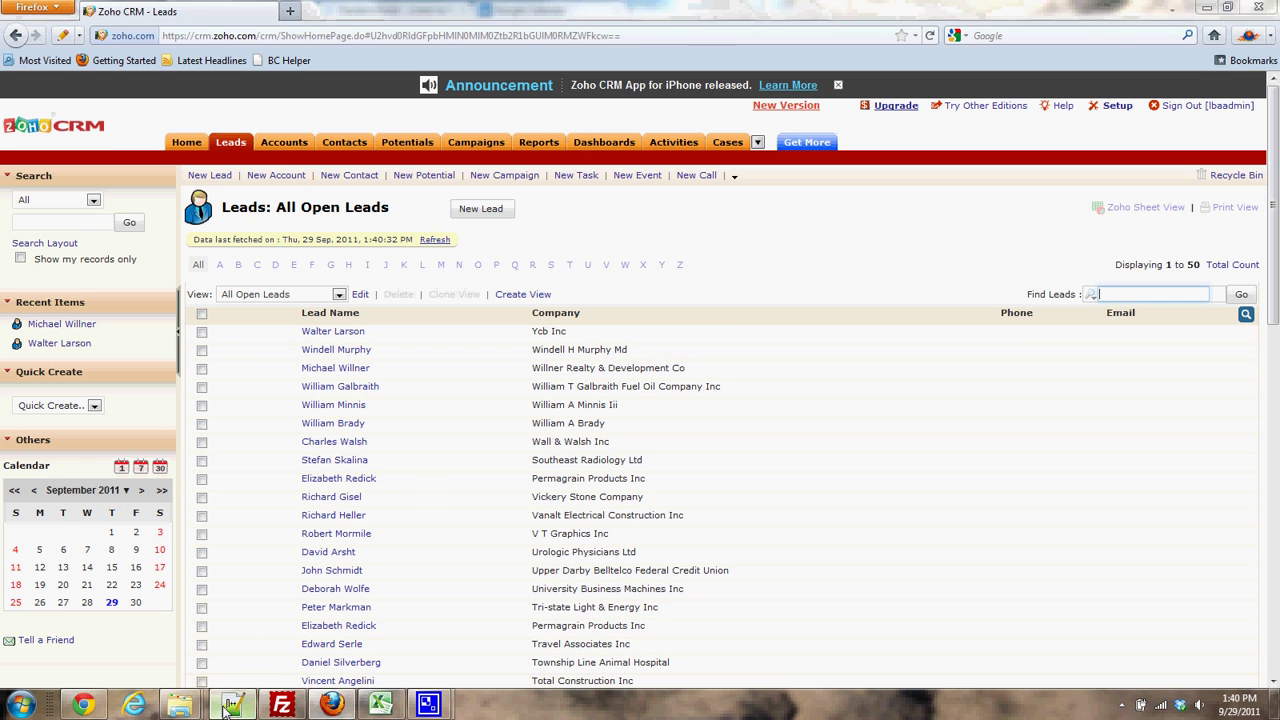
{"action": "left_click_drag", "start_coordinate": [138, 103], "coordinate": [2, 100]}
{"action": "key", "text": "ctrl+c"}
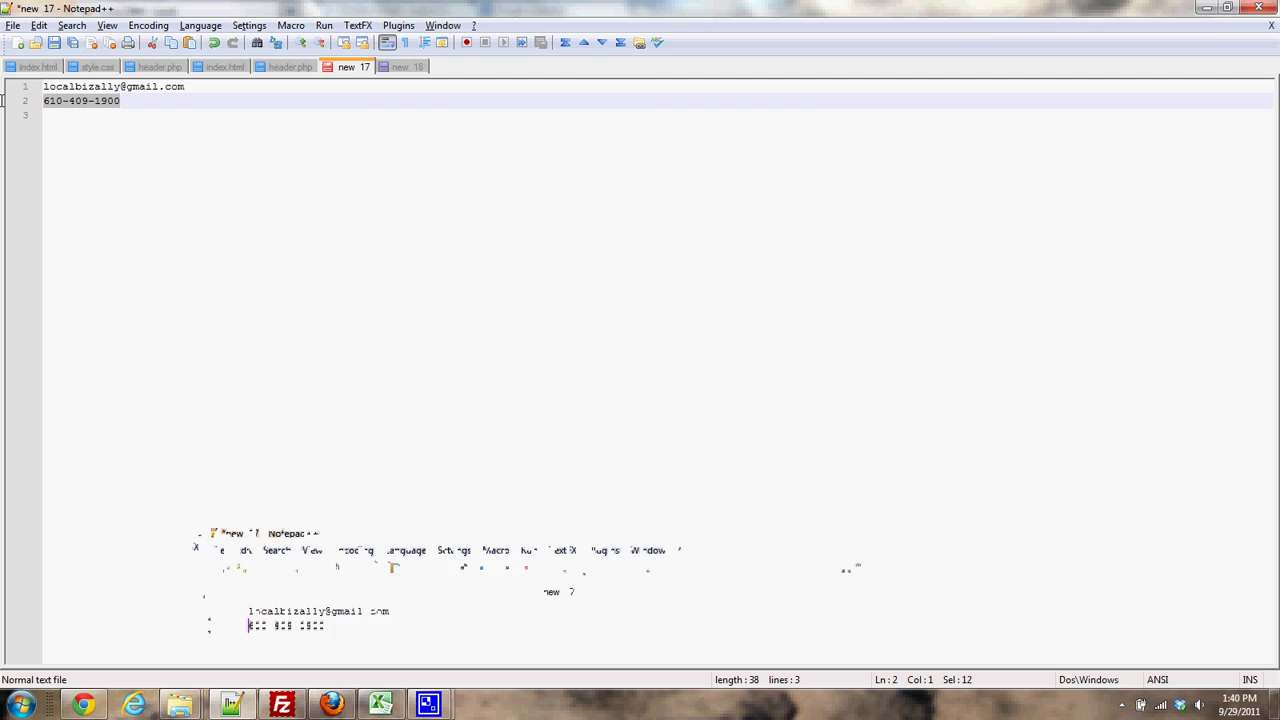
{"action": "key", "text": "alt+Tab"}
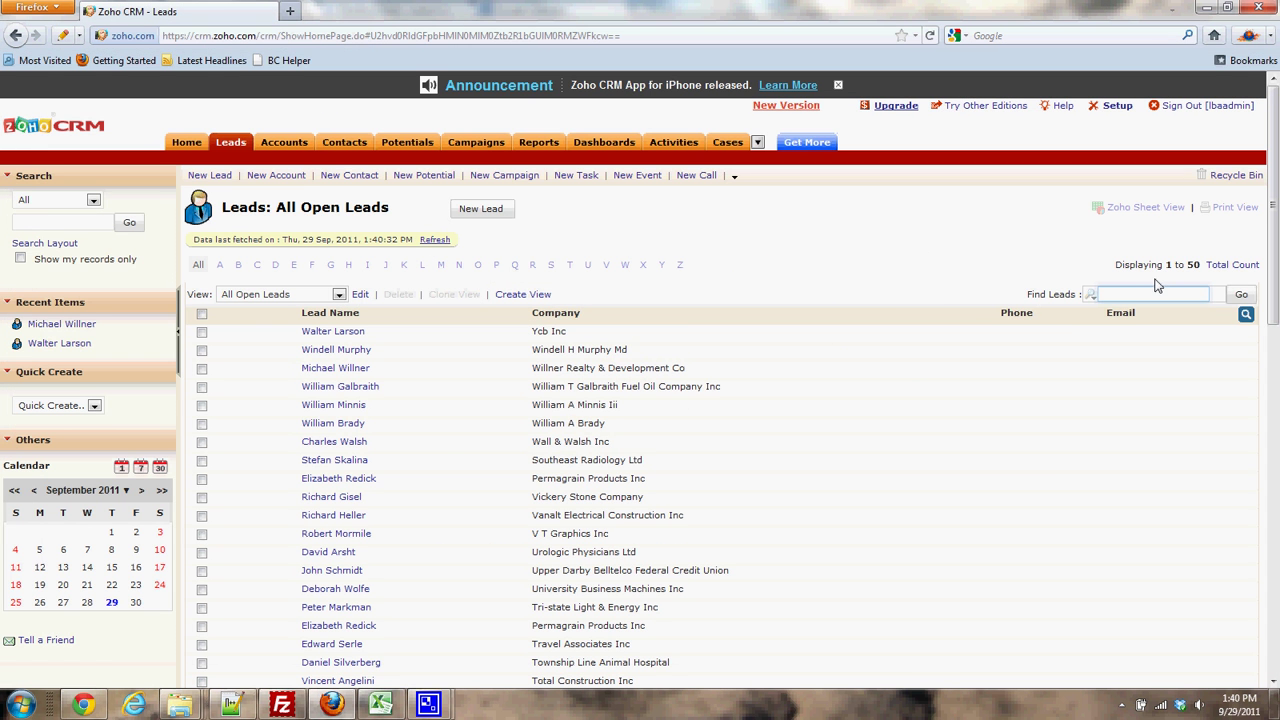
{"action": "key", "text": "ctrl+v"}
{"action": "left_click", "coordinate": [1241, 294]}
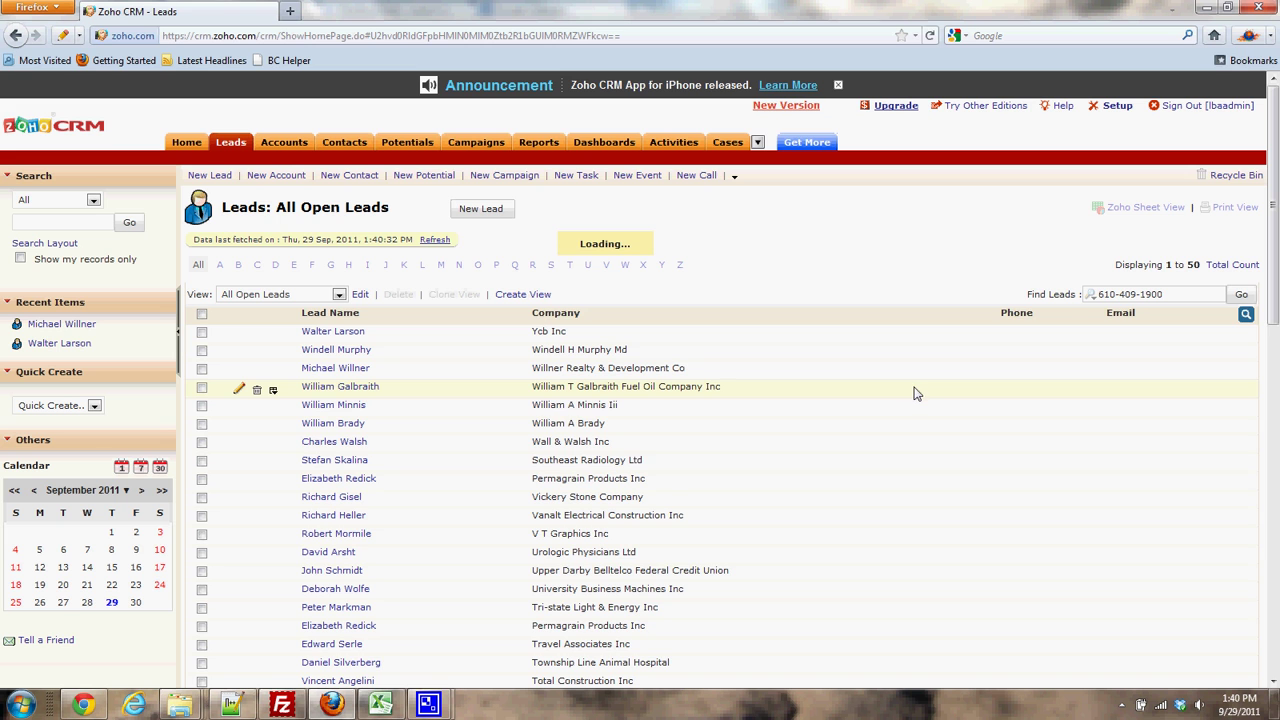
{"action": "left_click", "coordinate": [1146, 284]}
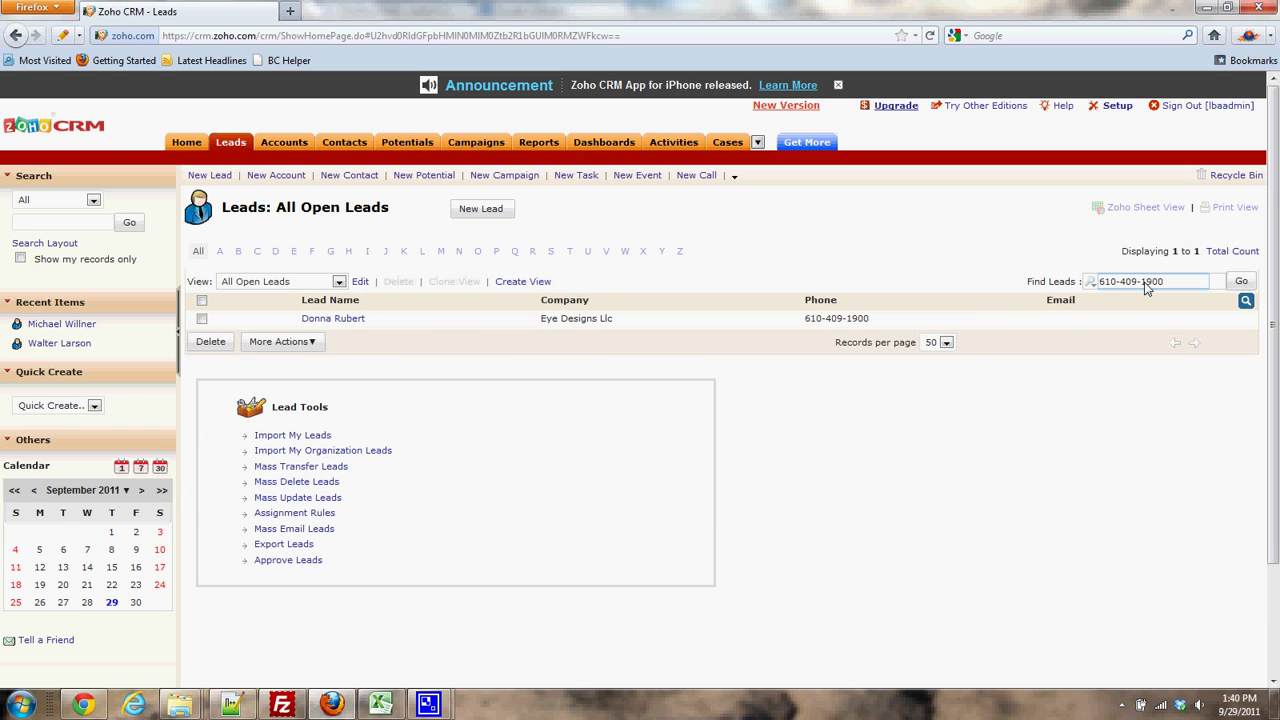
{"action": "left_click", "coordinate": [336, 320]}
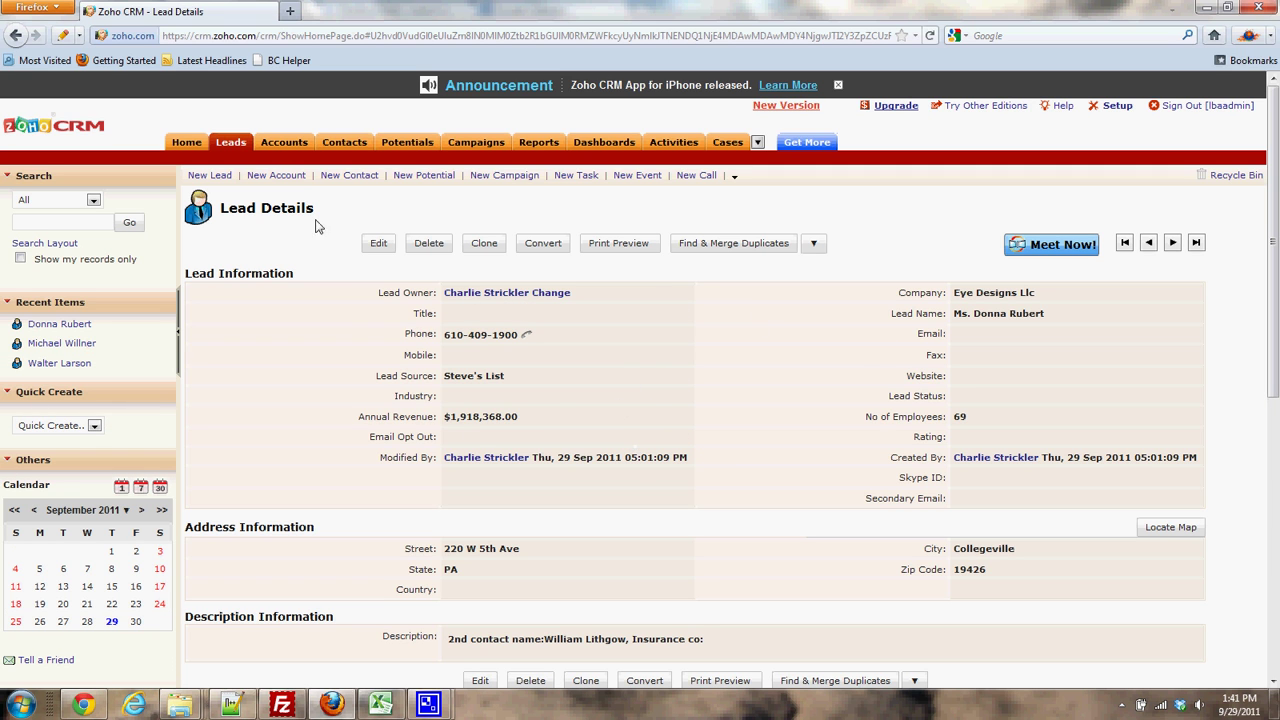
{"action": "left_click", "coordinate": [233, 142]}
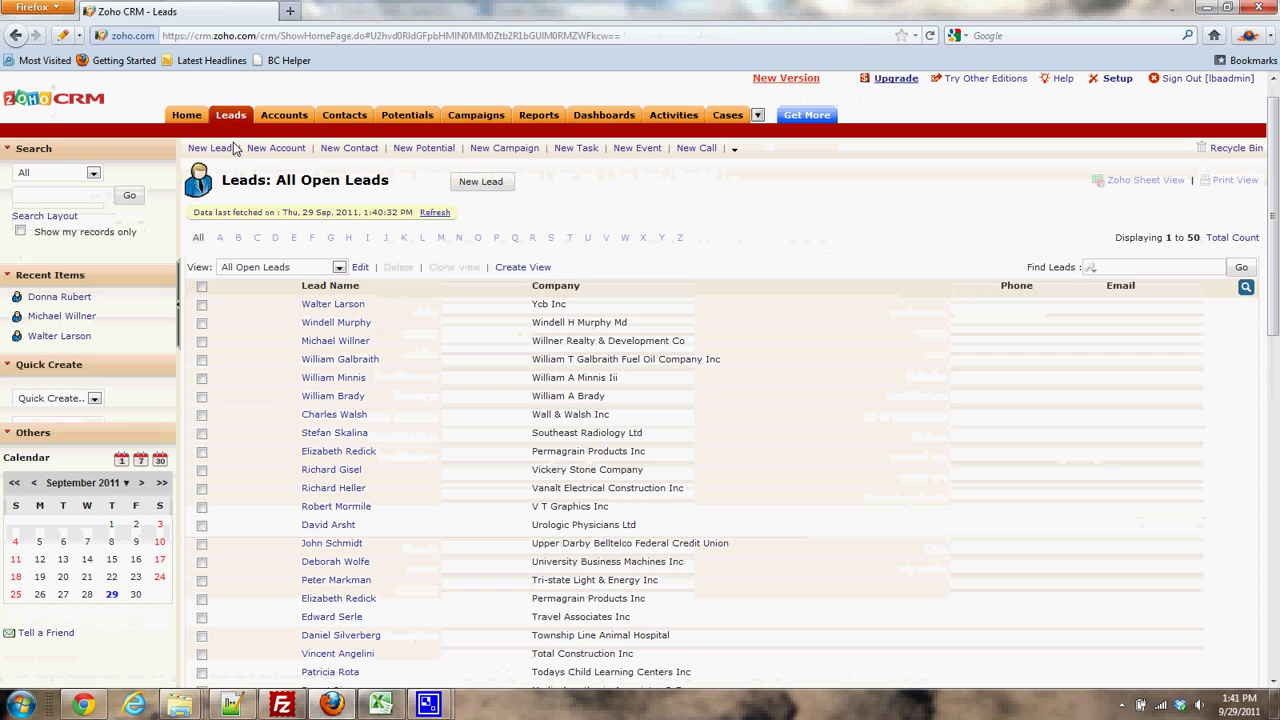
{"action": "left_click", "coordinate": [505, 188]}
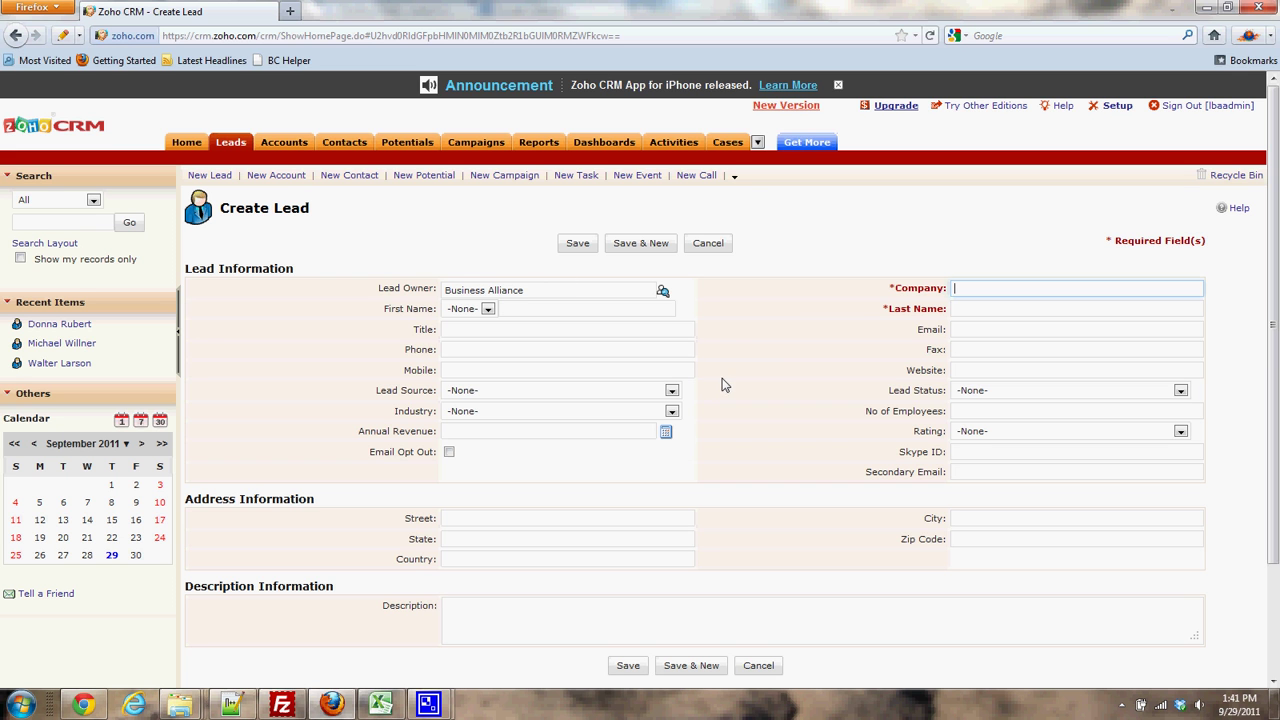
{"action": "left_click", "coordinate": [232, 146]}
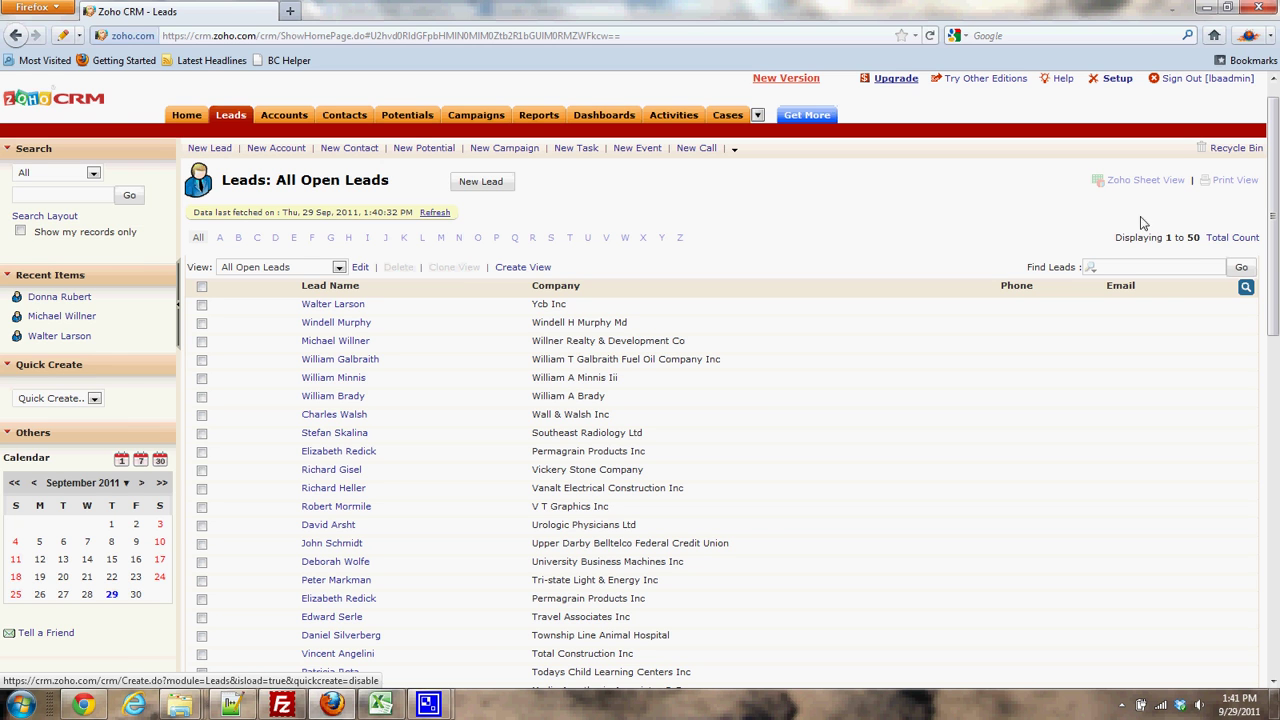
Step: Search the leads for zip code 19083 in the Find Leads box, finding no matches
{"action": "left_click", "coordinate": [1160, 268]}
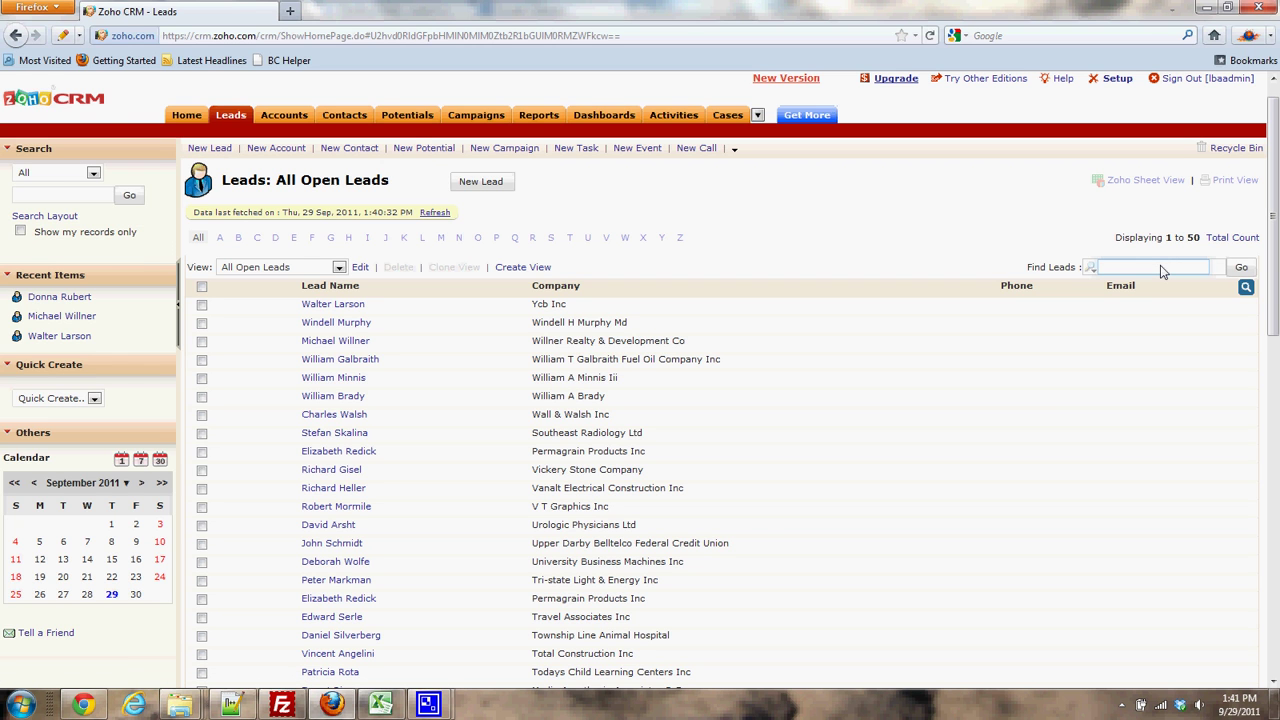
{"action": "key", "text": "Tab"}
{"action": "left_click", "coordinate": [1160, 265]}
{"action": "type", "text": "19083"}
{"action": "key", "text": "Return"}
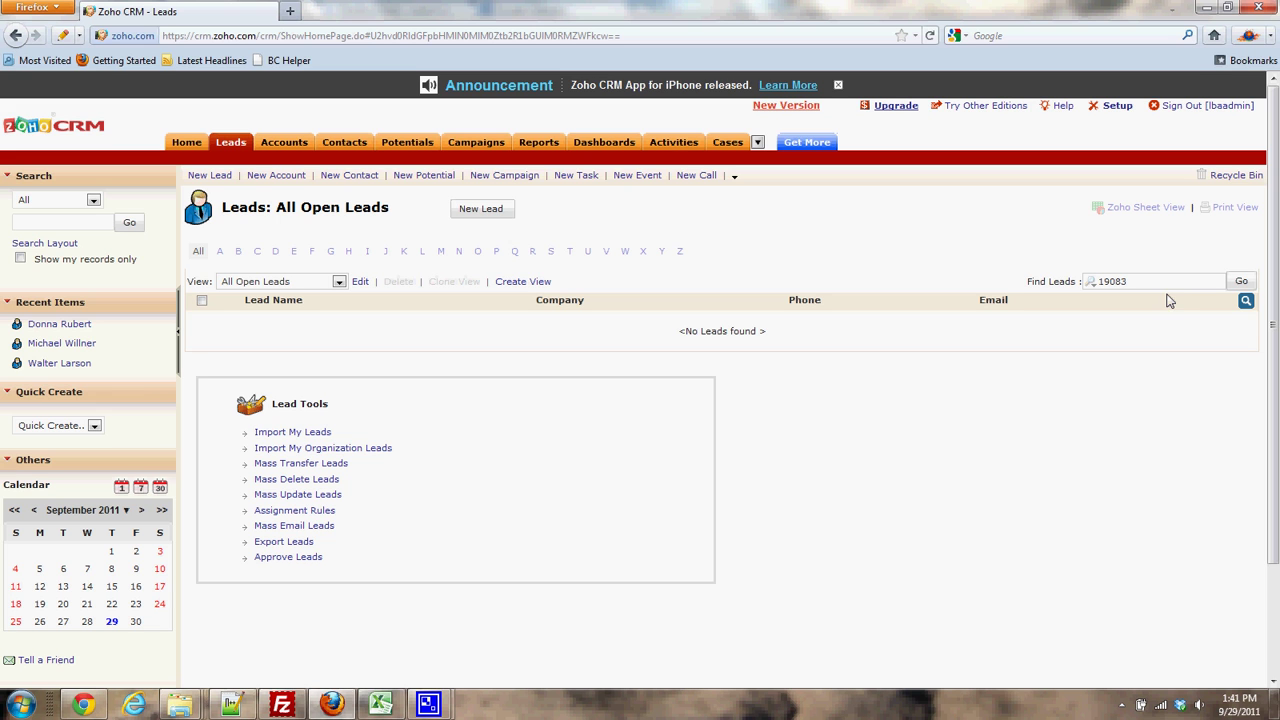
Step: Create a new leads view with first criterion Zip Code is 19083
{"action": "left_click", "coordinate": [522, 282]}
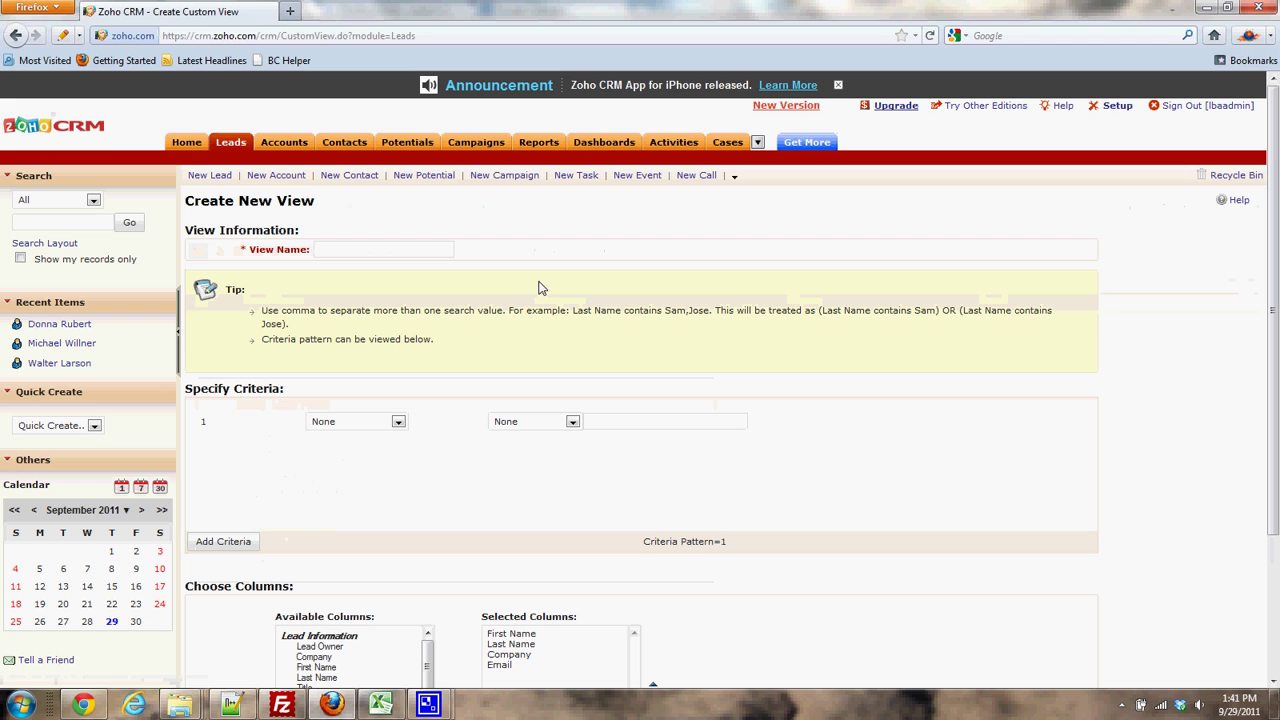
{"action": "left_click", "coordinate": [373, 423]}
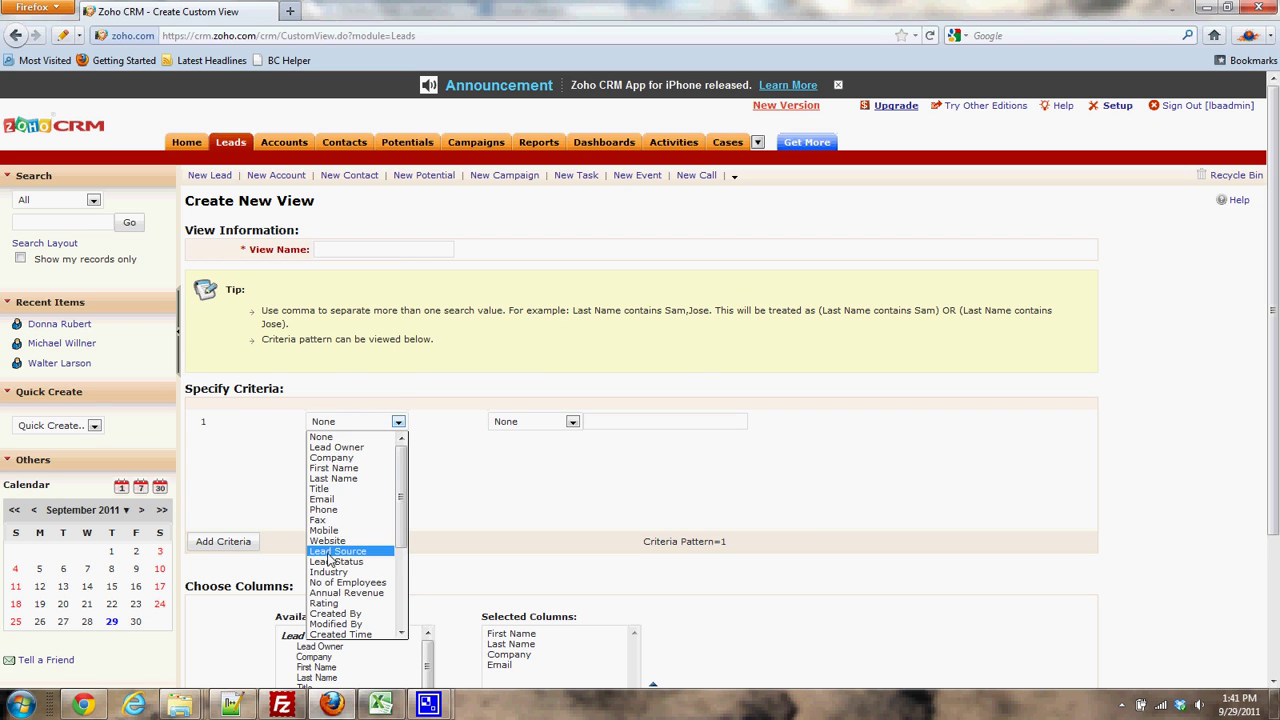
{"action": "scroll", "coordinate": [333, 573], "scroll_direction": "down", "scroll_amount": 3}
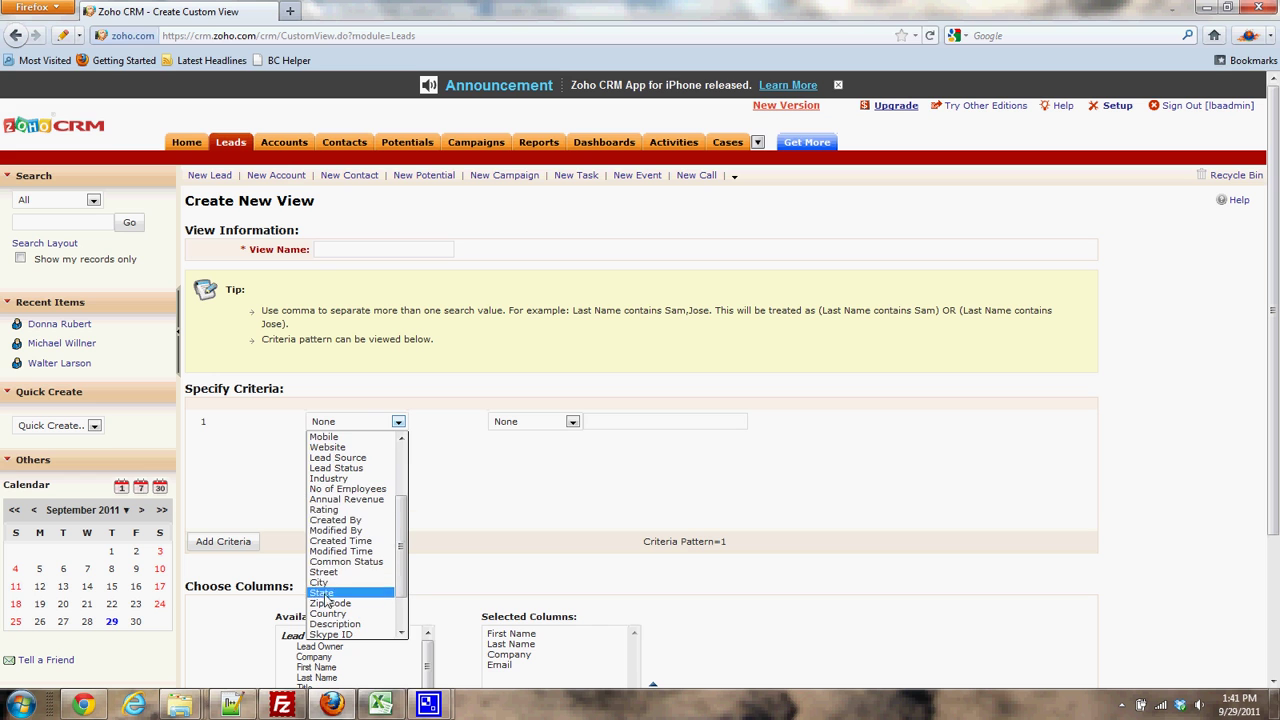
{"action": "left_click", "coordinate": [330, 604]}
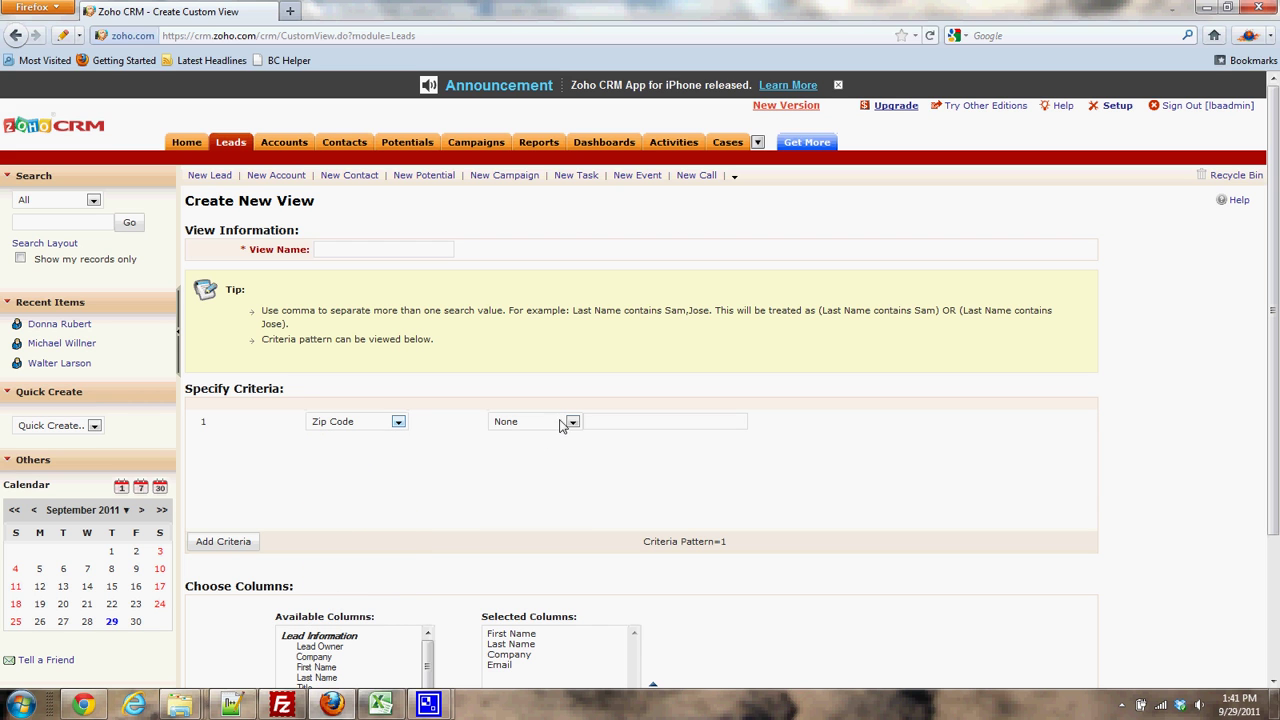
{"action": "left_click", "coordinate": [566, 423]}
{"action": "left_click", "coordinate": [537, 448]}
{"action": "type", "text": "19083"}
{"action": "key", "text": "Tab"}
Step: Add a second criterion Zip Code is 19003 joined by OR, plus a third 19083 row
{"action": "left_click", "coordinate": [228, 541]}
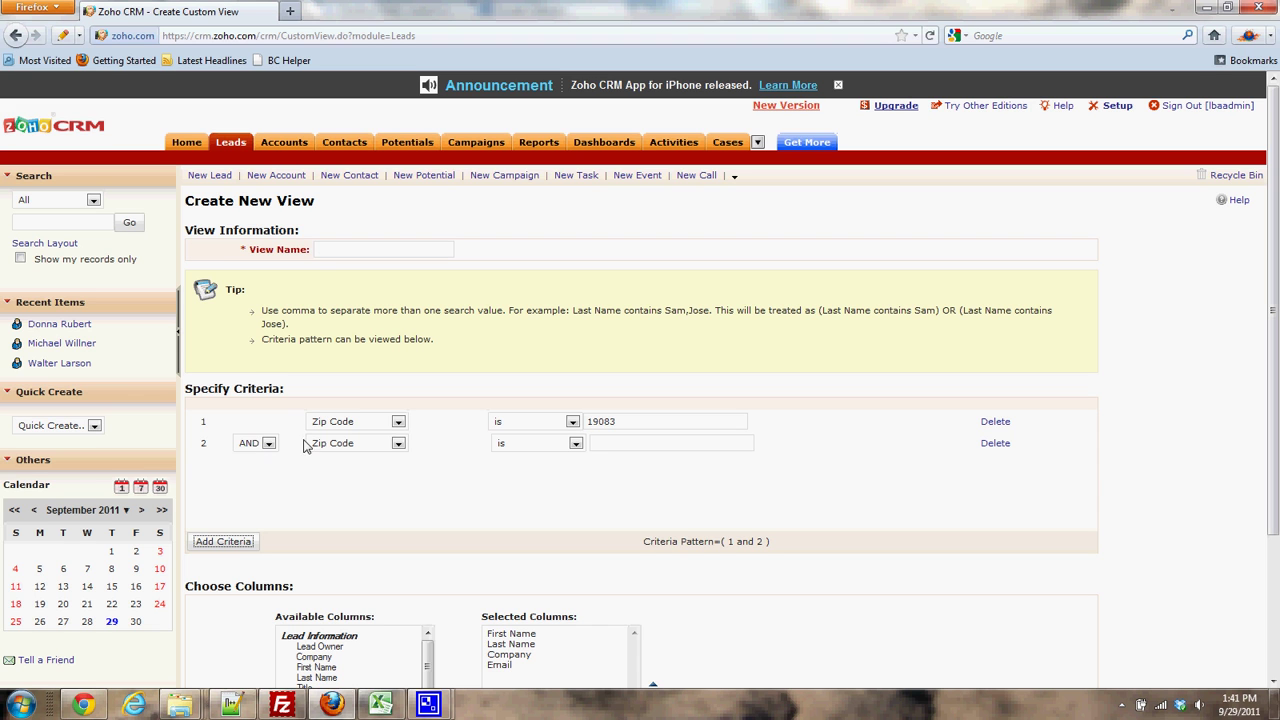
{"action": "left_click", "coordinate": [655, 447]}
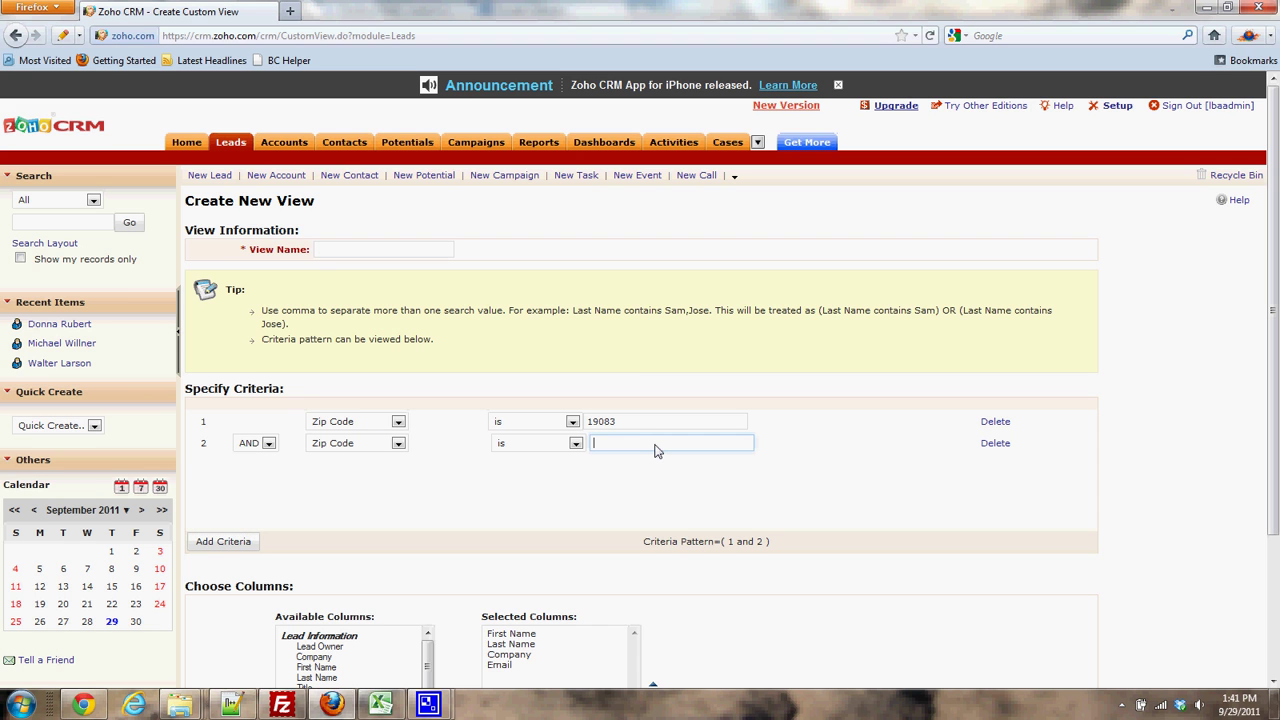
{"action": "type", "text": "19003"}
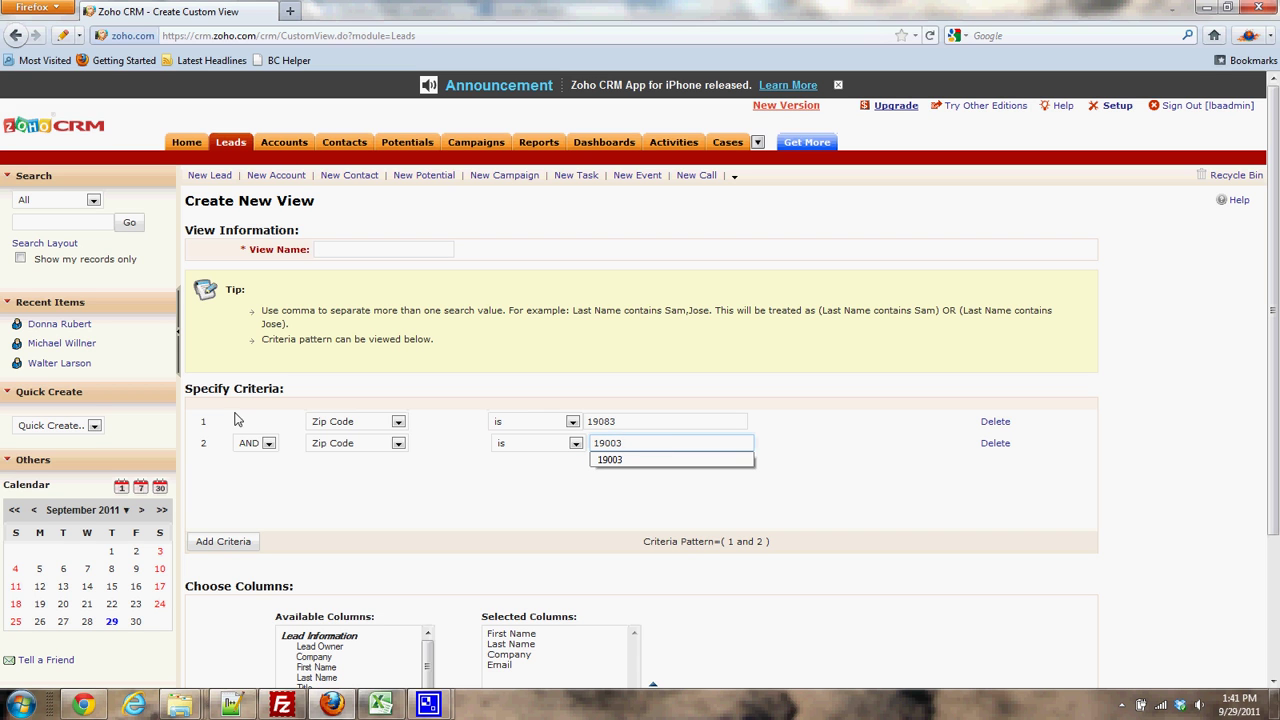
{"action": "left_click", "coordinate": [250, 447]}
{"action": "left_click", "coordinate": [255, 473]}
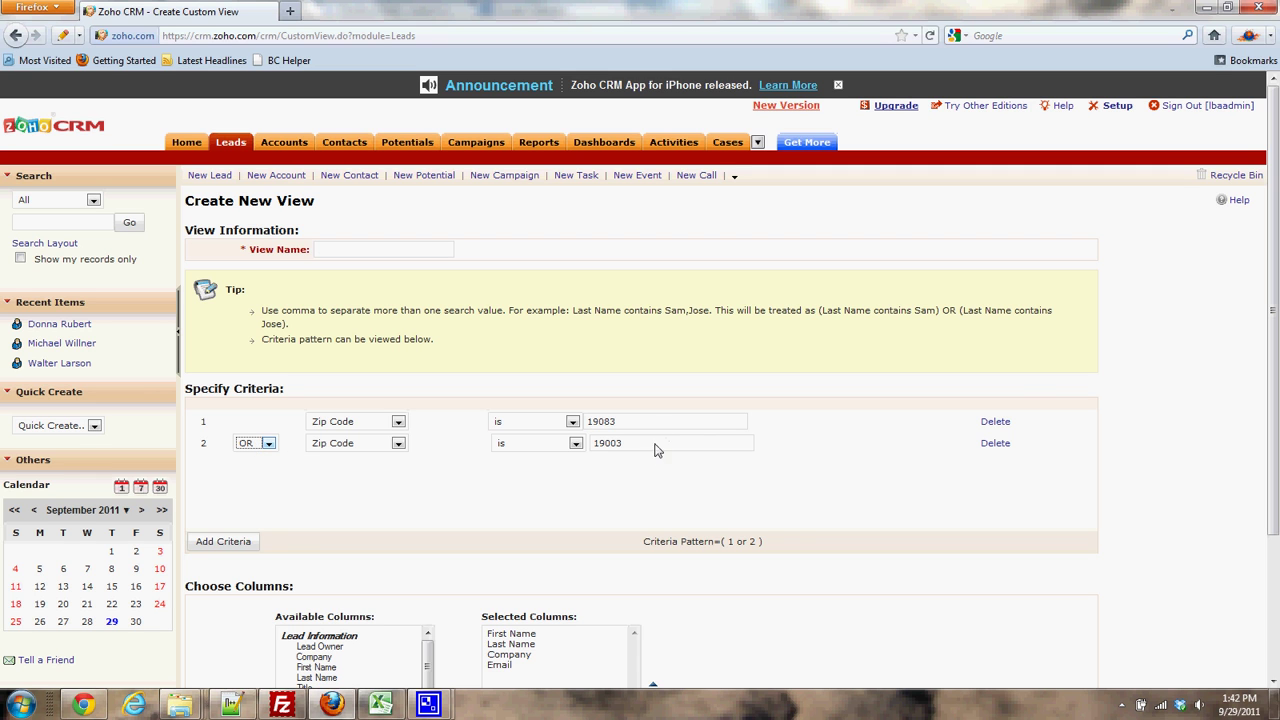
{"action": "left_click", "coordinate": [224, 541]}
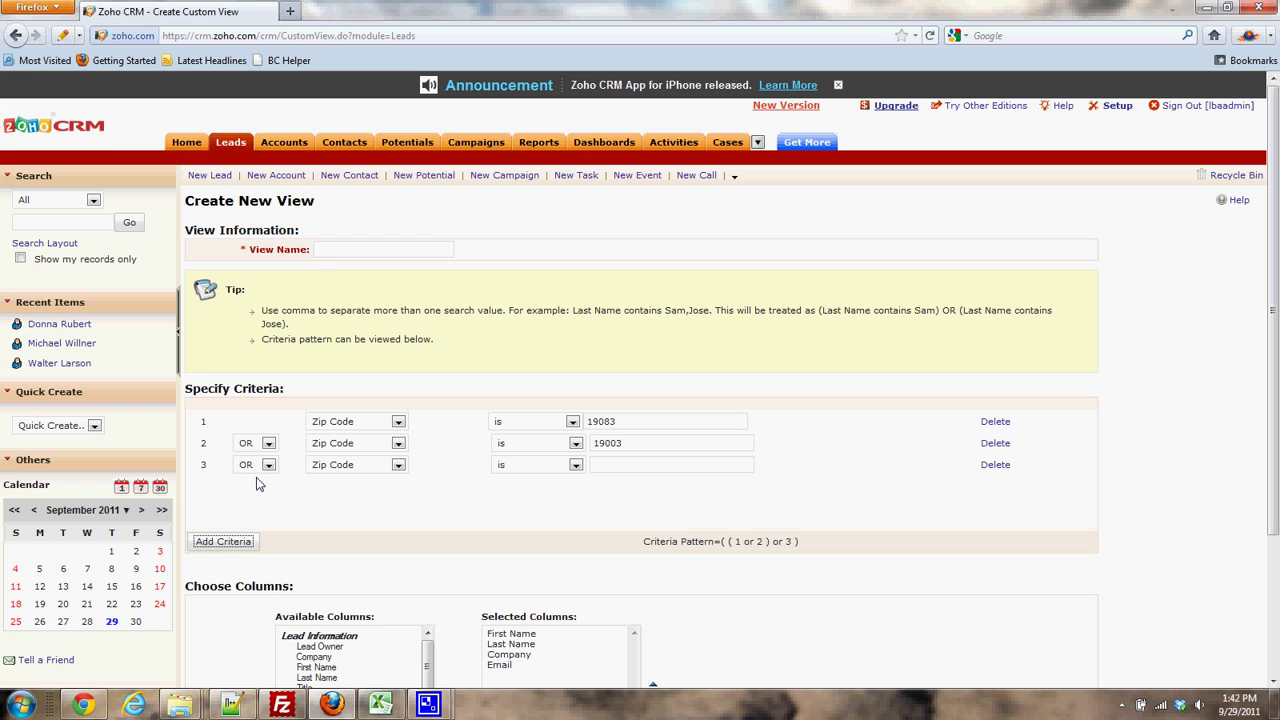
{"action": "left_click", "coordinate": [657, 468]}
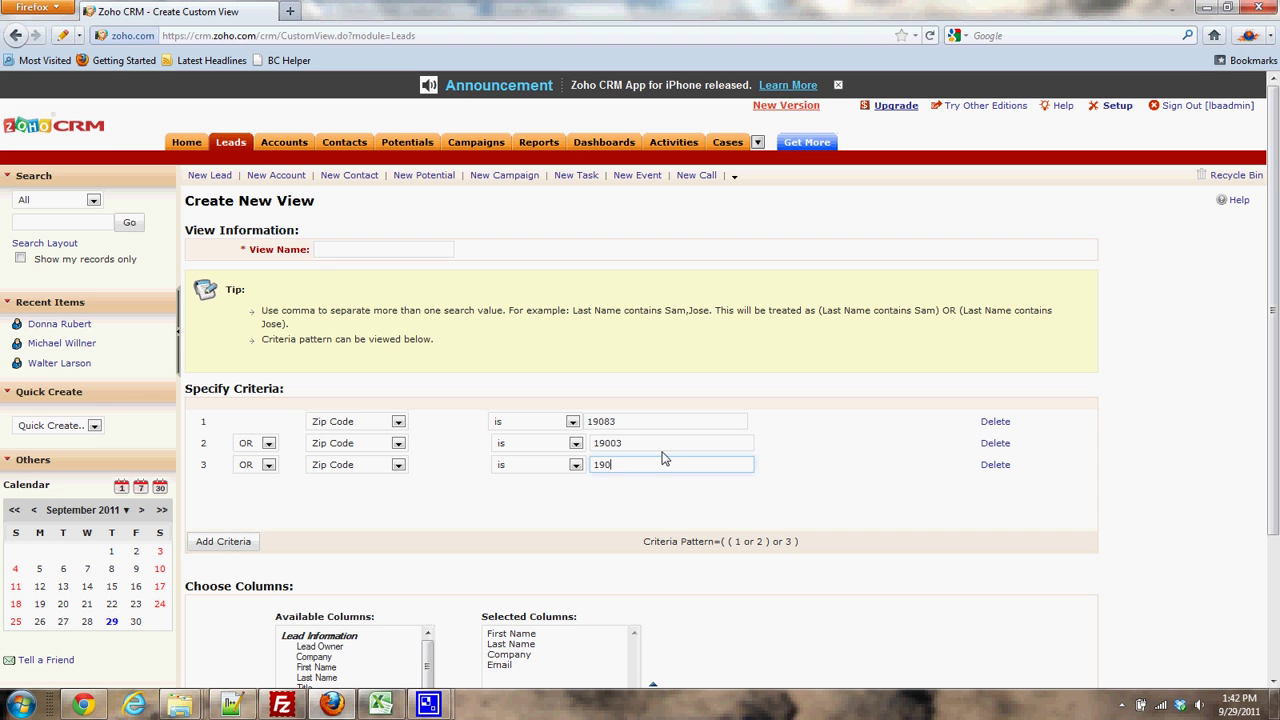
{"action": "left_click", "coordinate": [393, 253]}
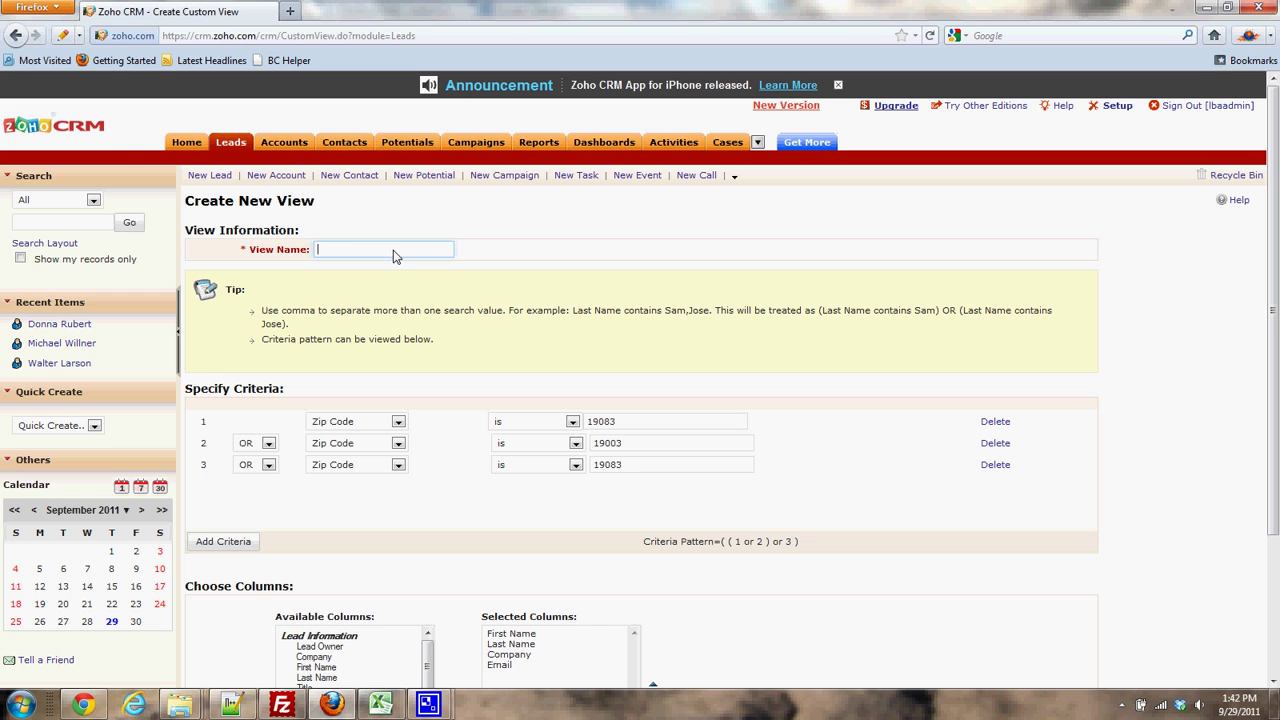
Step: Enter 'Havertown, Ardmore, Upper Darby' as the view name
{"action": "type", "text": "Hav"}
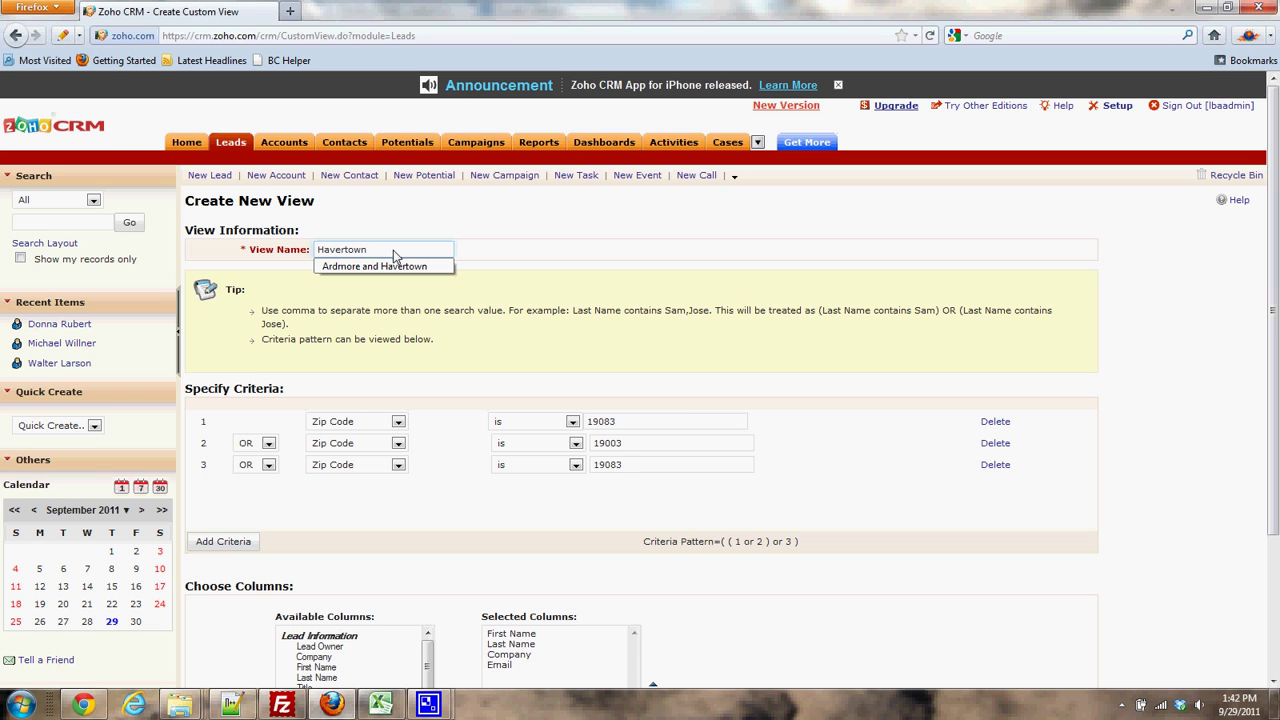
{"action": "type", "text": "ertown,"}
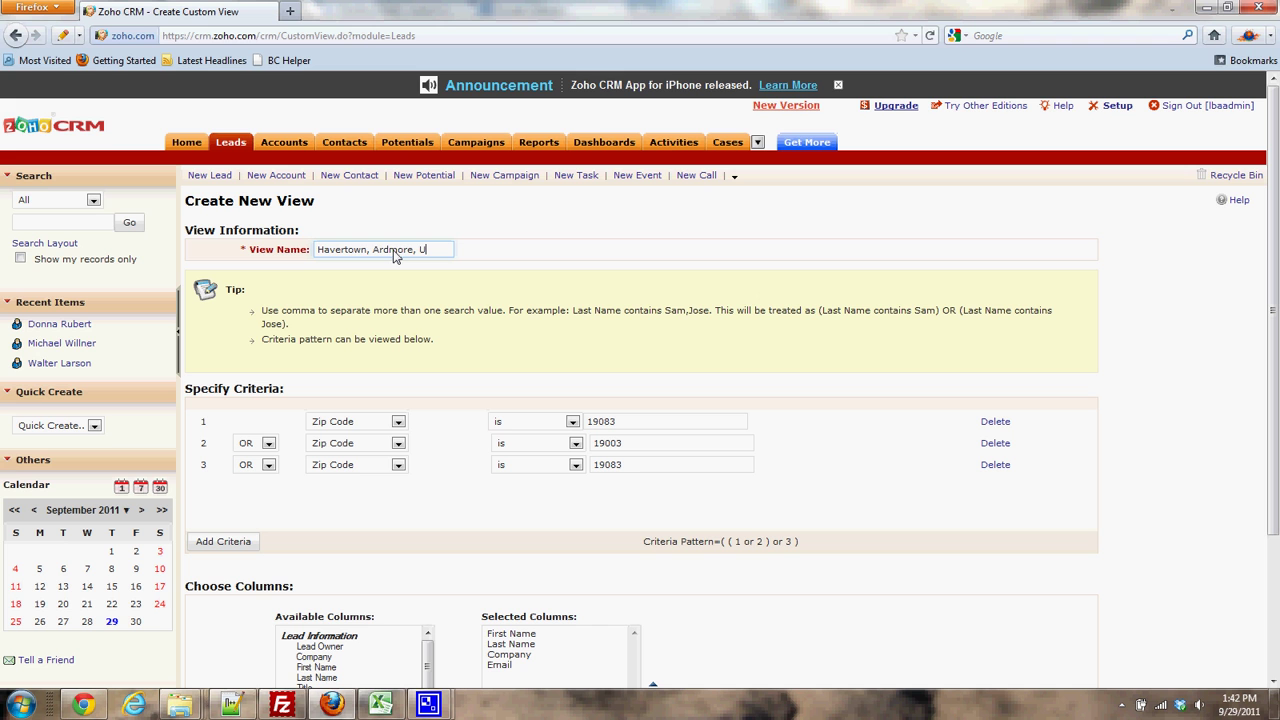
{"action": "type", "text": "Ardmore, Upper Darby"}
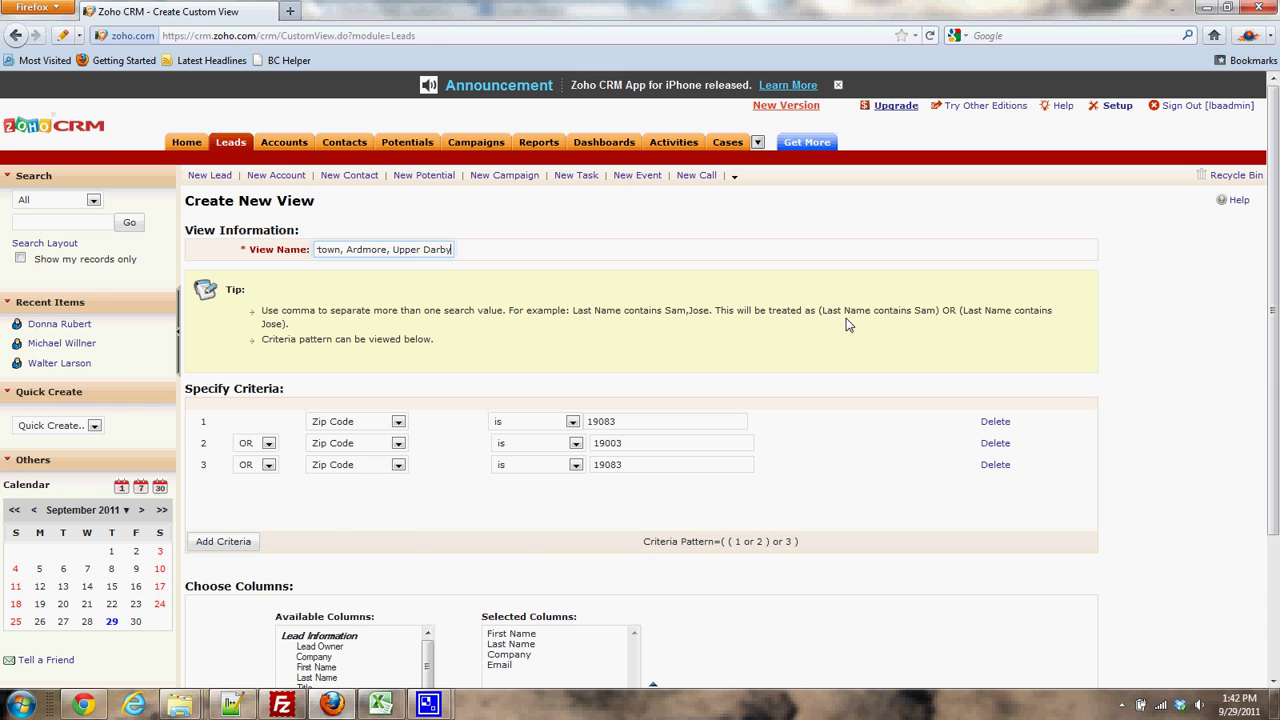
Step: Replace the Email column with Phone in the view's chosen columns
{"action": "scroll", "coordinate": [846, 323], "scroll_direction": "down", "scroll_amount": 3}
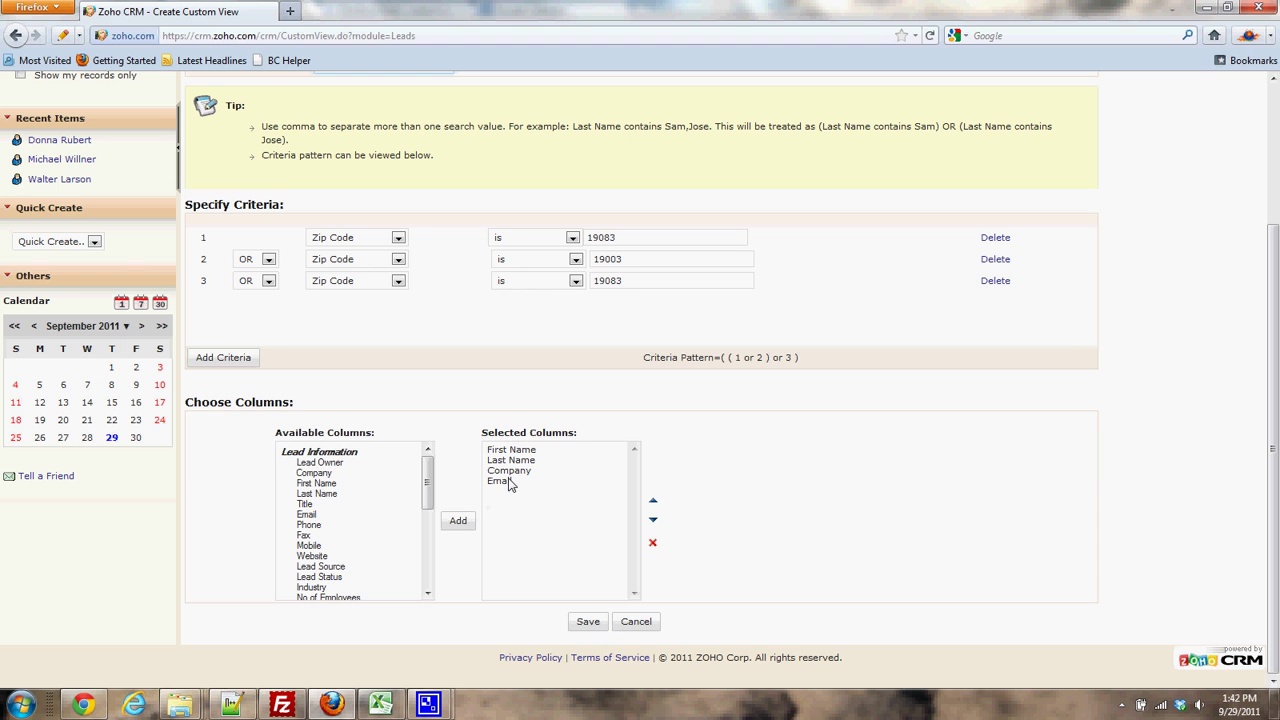
{"action": "left_click", "coordinate": [505, 487]}
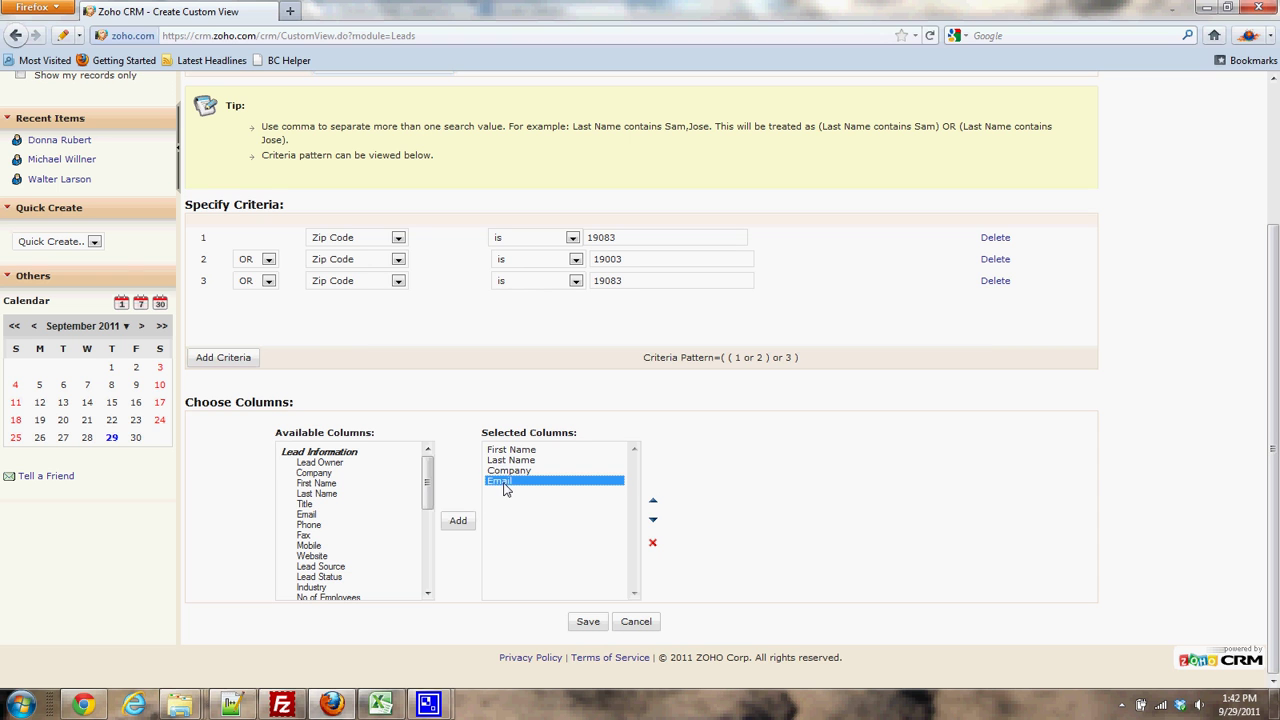
{"action": "left_click", "coordinate": [652, 543]}
{"action": "left_click", "coordinate": [310, 525]}
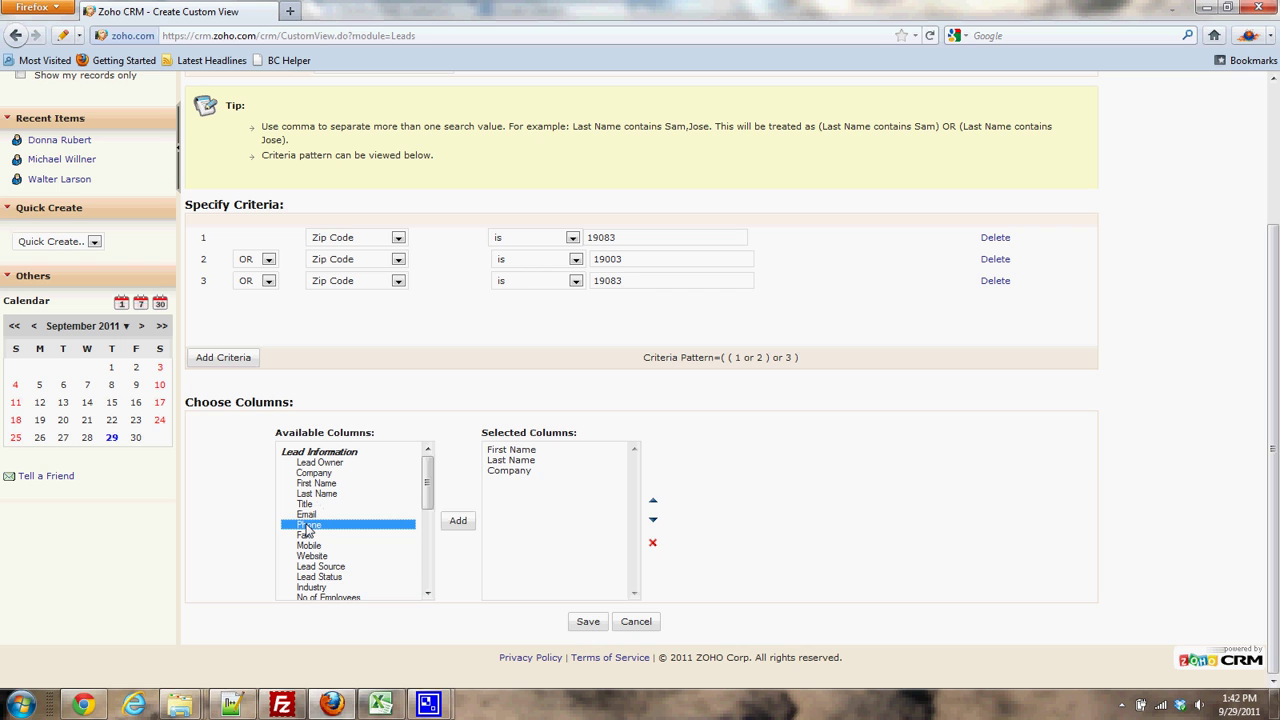
{"action": "left_click", "coordinate": [457, 521]}
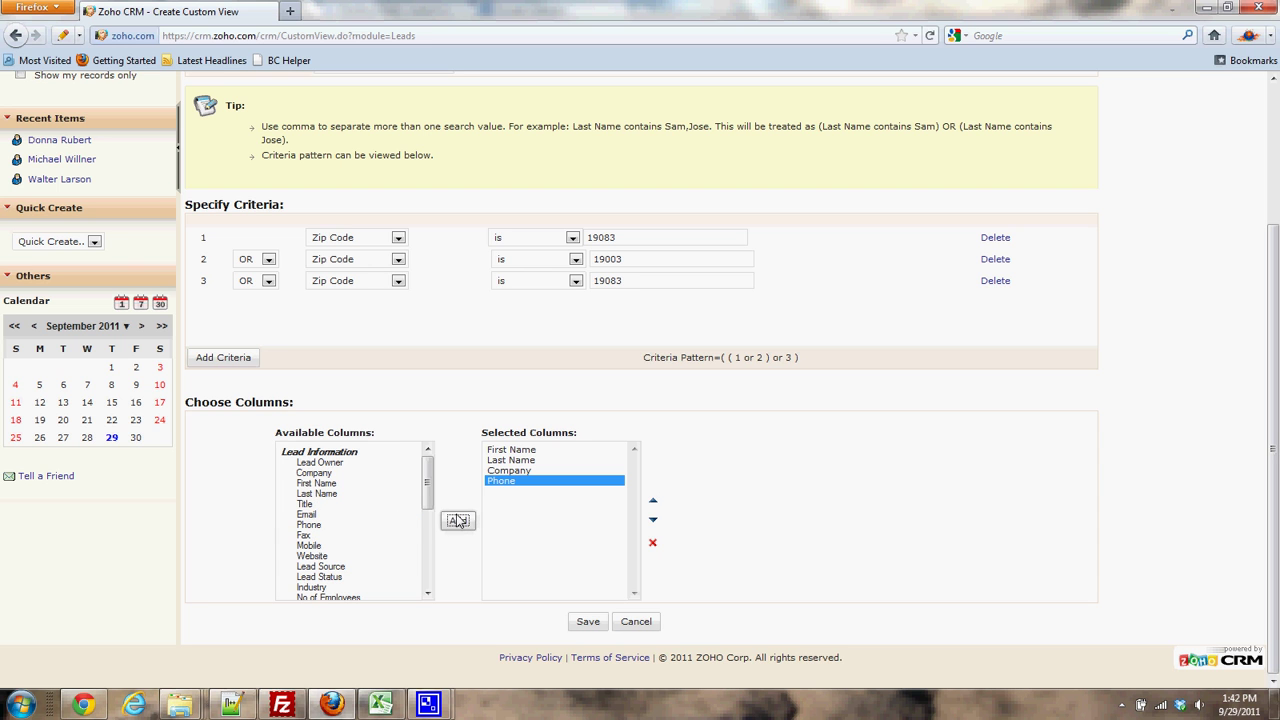
Step: Move Company to the top of the column order and save the view
{"action": "mouse_move", "coordinate": [428, 476]}
{"action": "left_mouse_down"}
{"action": "mouse_move", "coordinate": [428, 513]}
{"action": "mouse_move", "coordinate": [428, 476]}
{"action": "left_mouse_up"}
{"action": "left_click", "coordinate": [517, 470]}
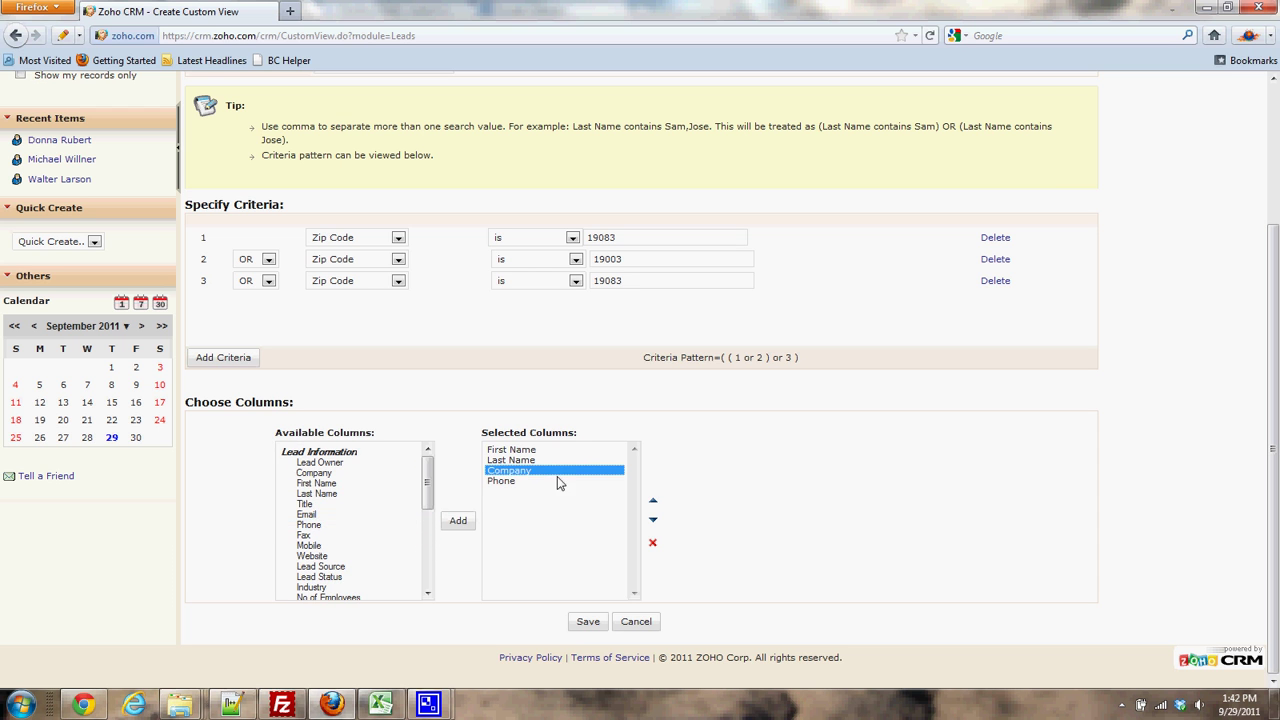
{"action": "left_click", "coordinate": [653, 501]}
{"action": "left_click", "coordinate": [653, 501]}
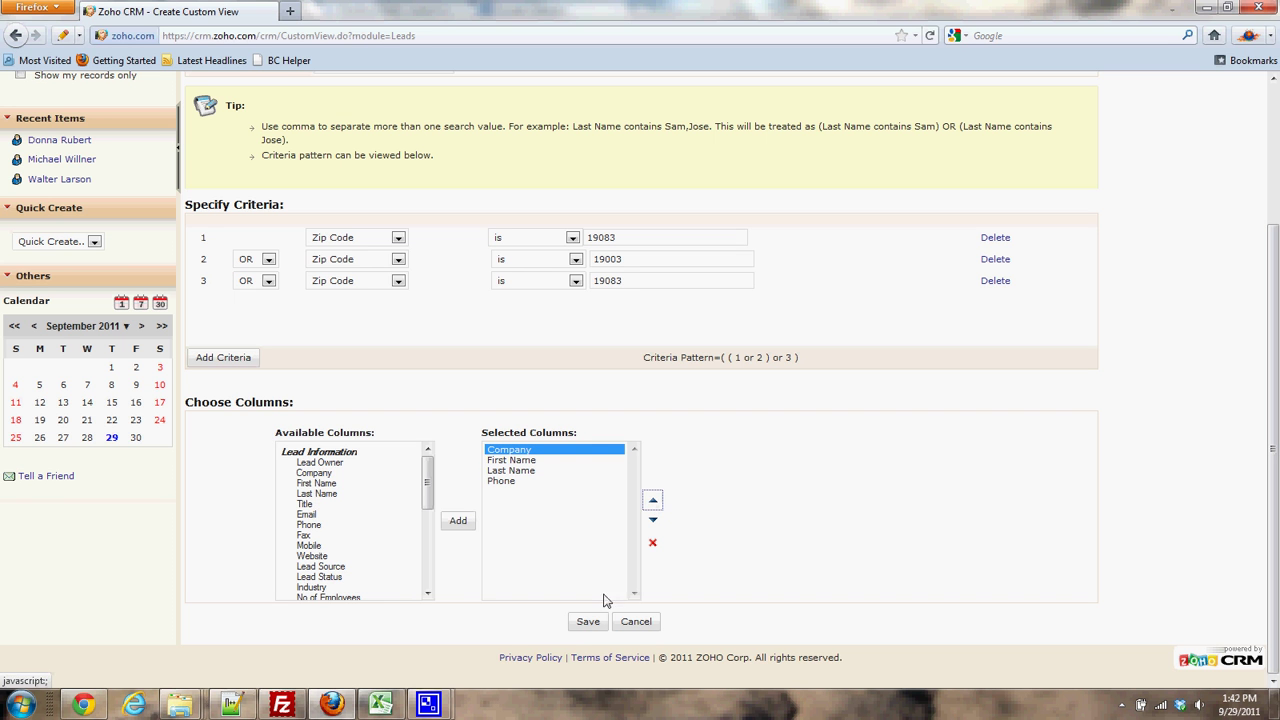
{"action": "left_click", "coordinate": [586, 625]}
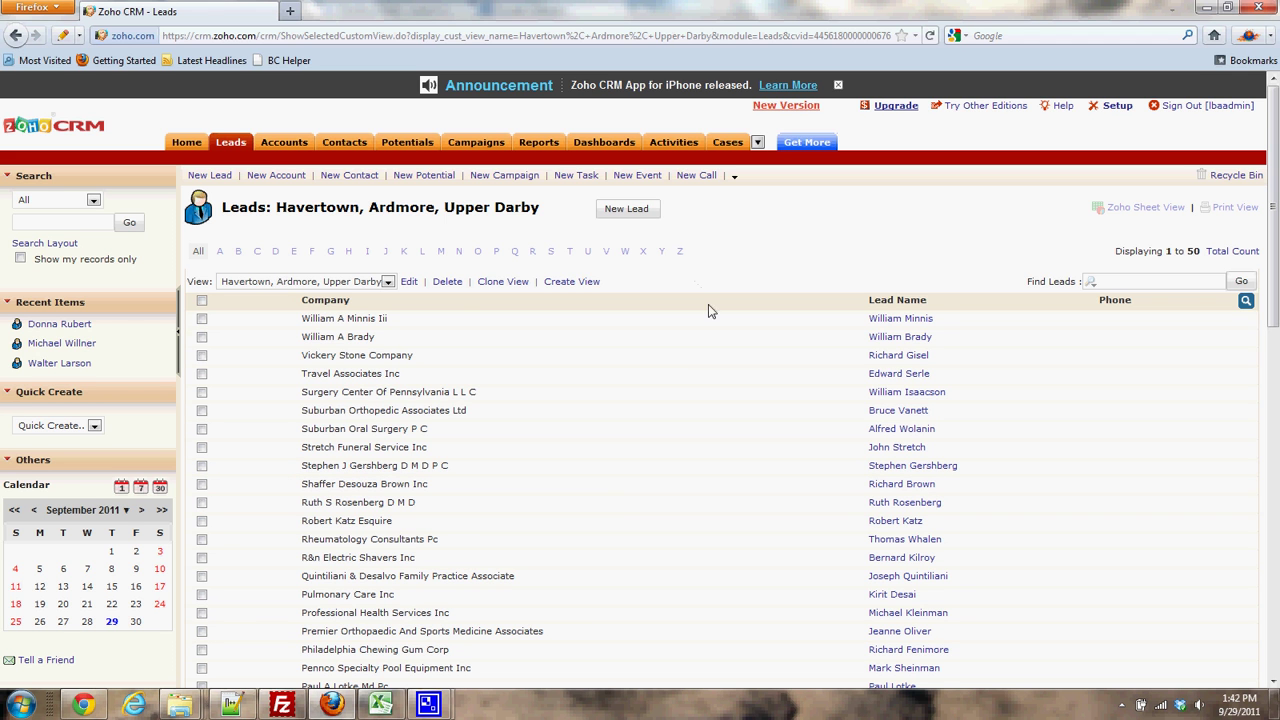
{"action": "scroll", "coordinate": [711, 385], "scroll_direction": "down", "scroll_amount": 15}
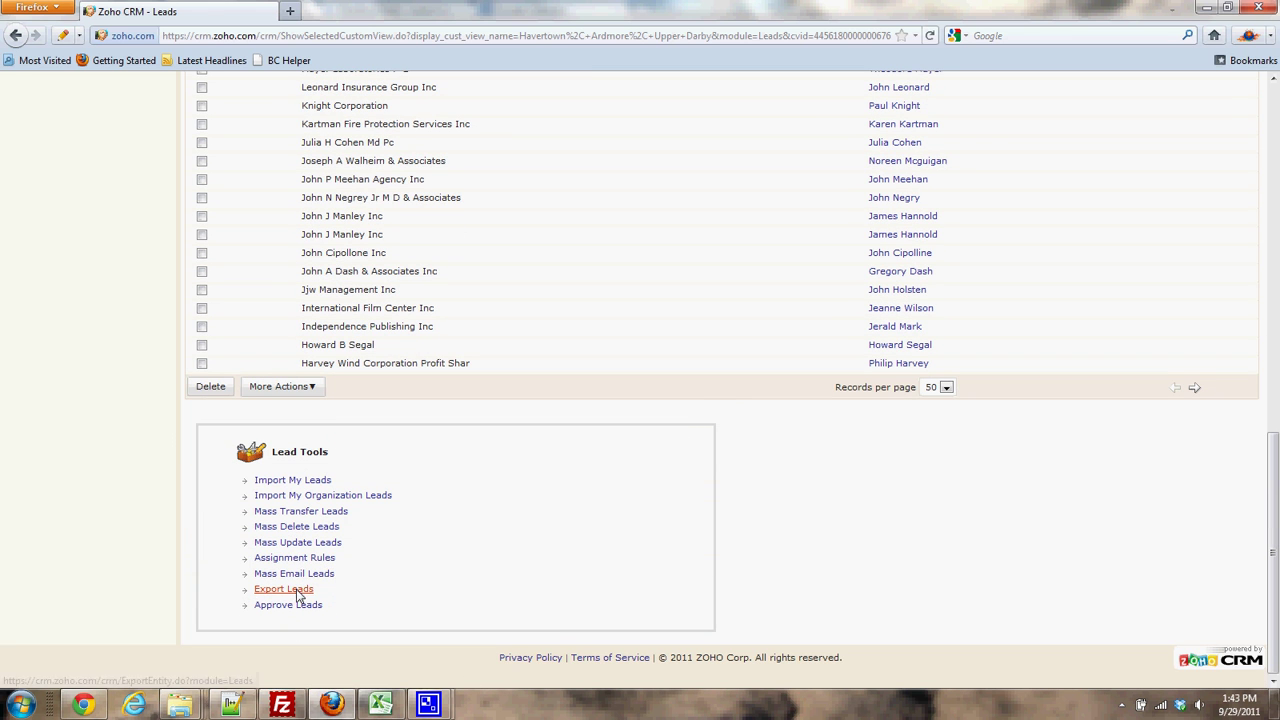
{"action": "left_click", "coordinate": [312, 387]}
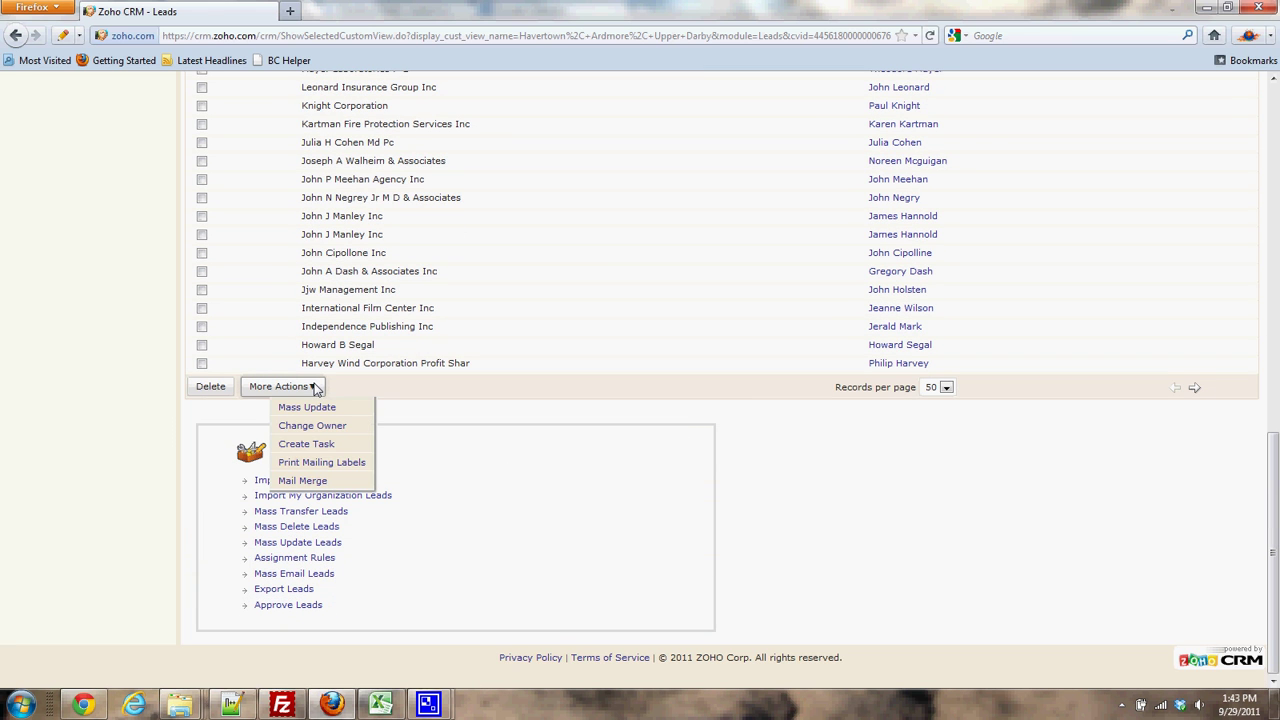
{"action": "scroll", "coordinate": [674, 423], "scroll_direction": "up", "scroll_amount": 10}
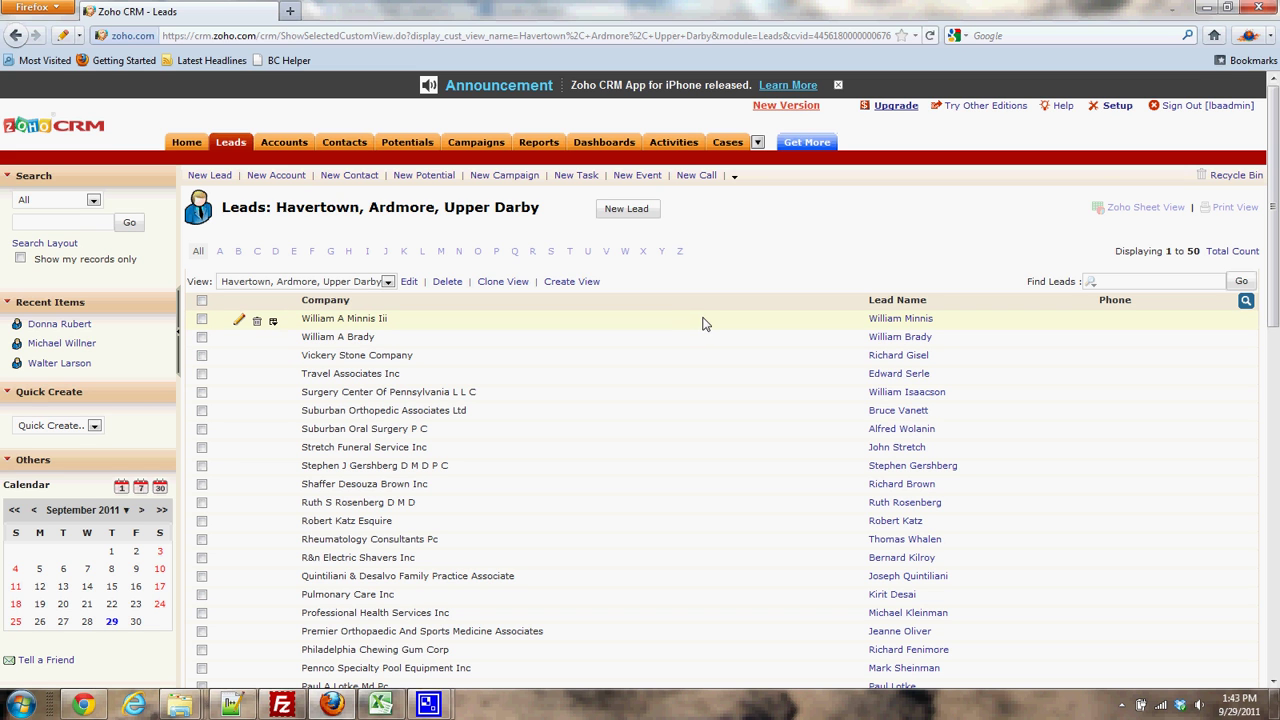
{"action": "left_click", "coordinate": [213, 141]}
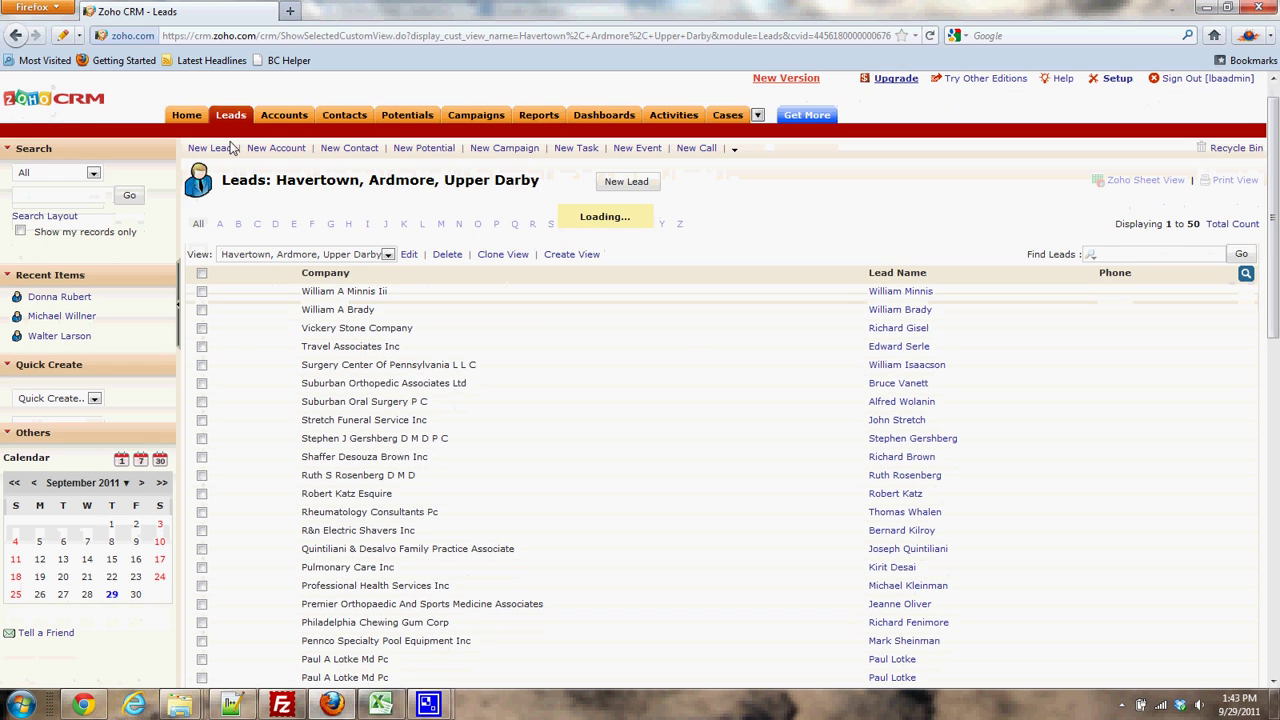
{"action": "scroll", "coordinate": [509, 389], "scroll_direction": "down", "scroll_amount": 5}
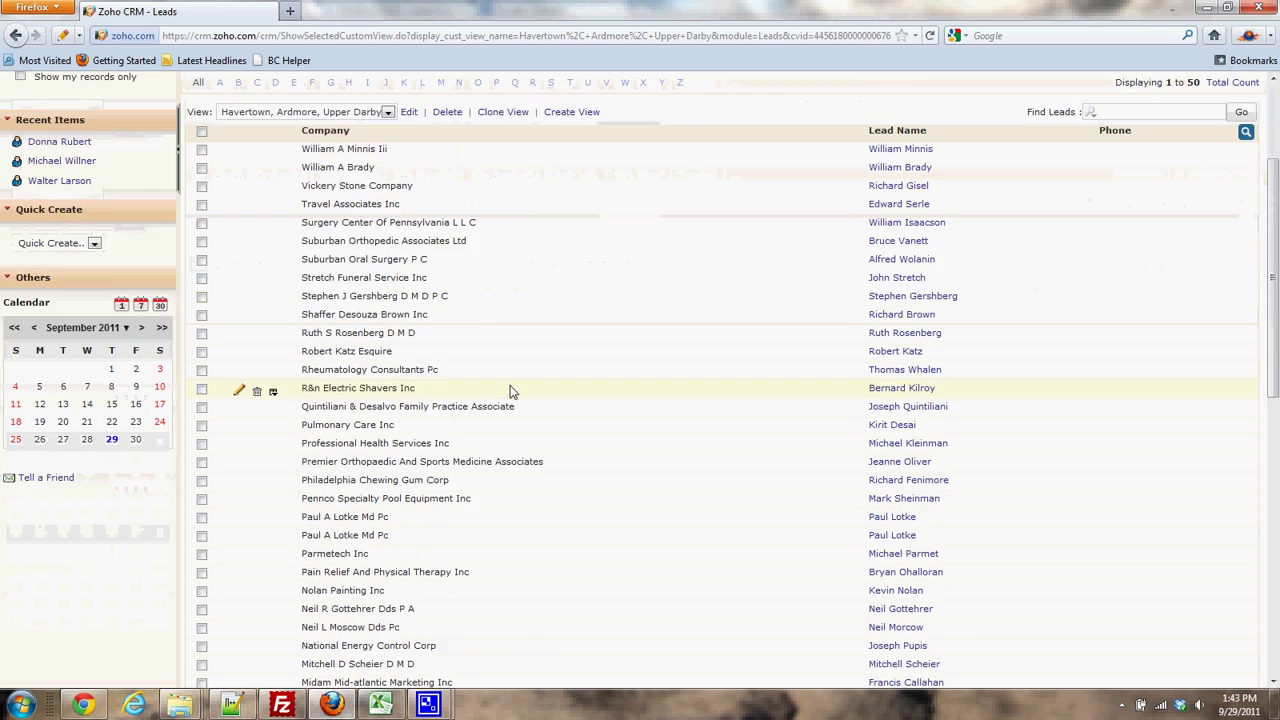
{"action": "scroll", "coordinate": [510, 389], "scroll_direction": "down", "scroll_amount": 7}
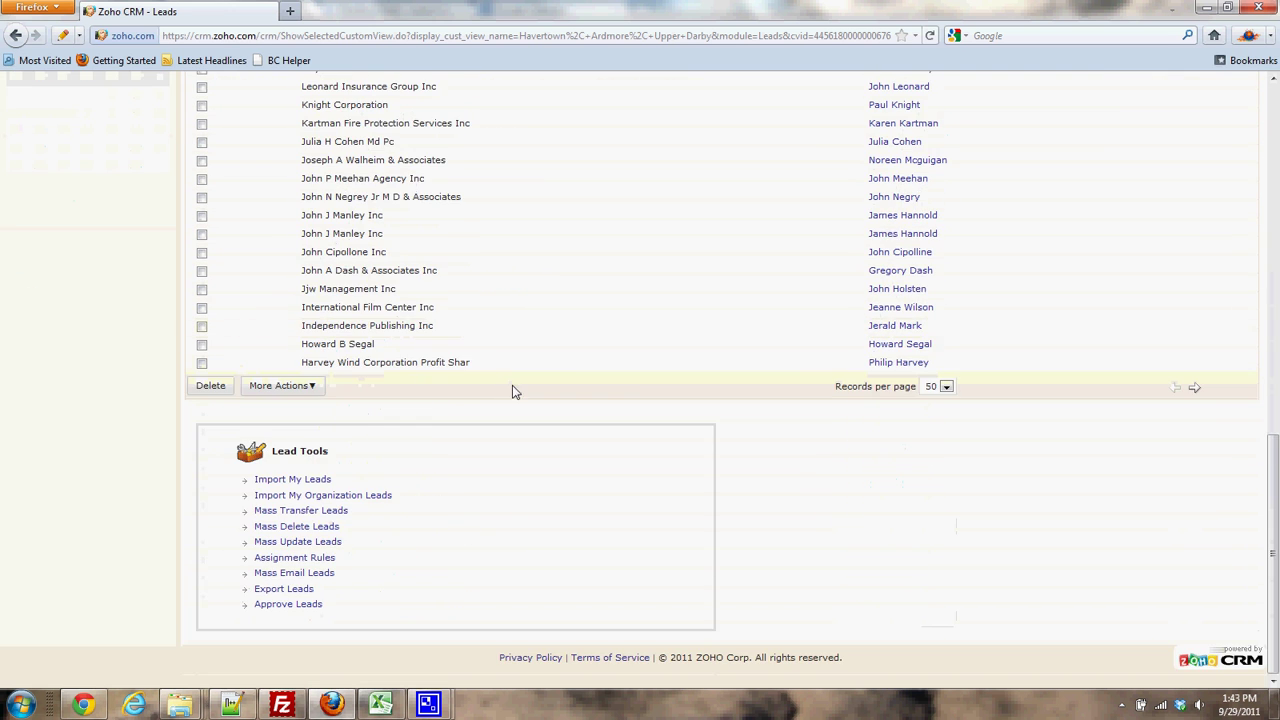
{"action": "scroll", "coordinate": [766, 357], "scroll_direction": "up", "scroll_amount": 6}
{"action": "scroll", "coordinate": [950, 420], "scroll_direction": "down", "scroll_amount": 1}
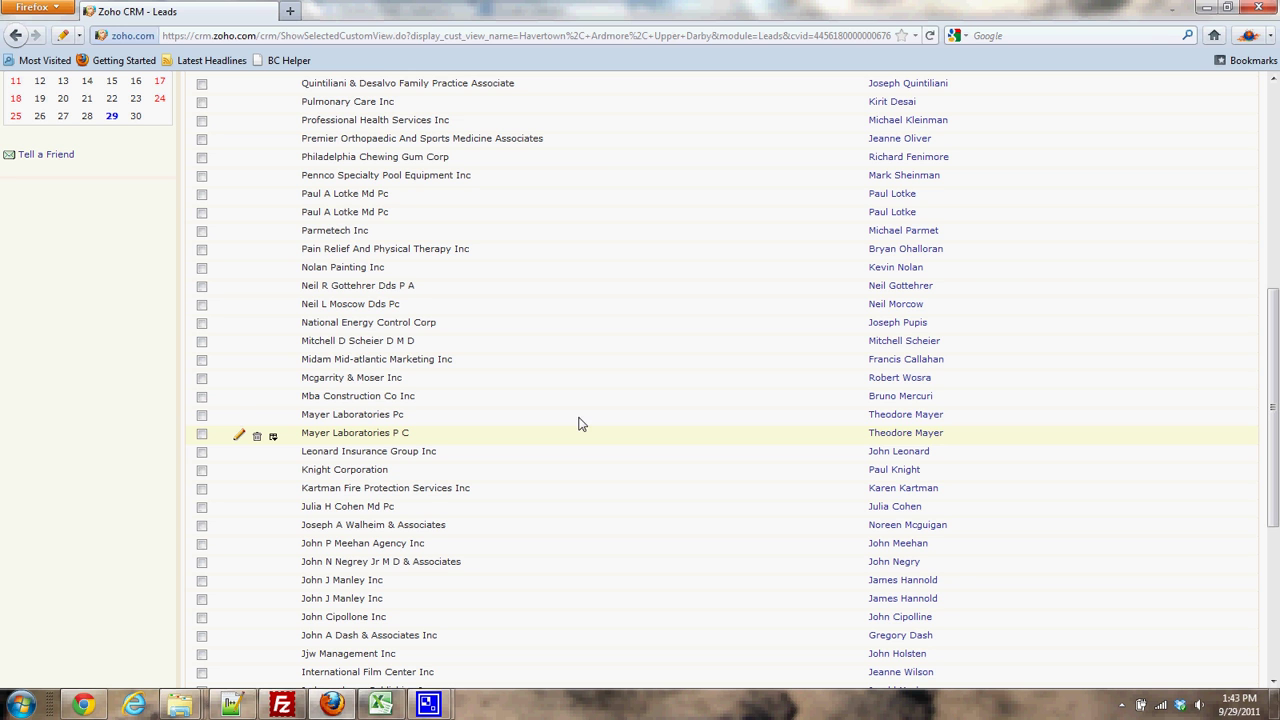
{"action": "left_click", "coordinate": [921, 419]}
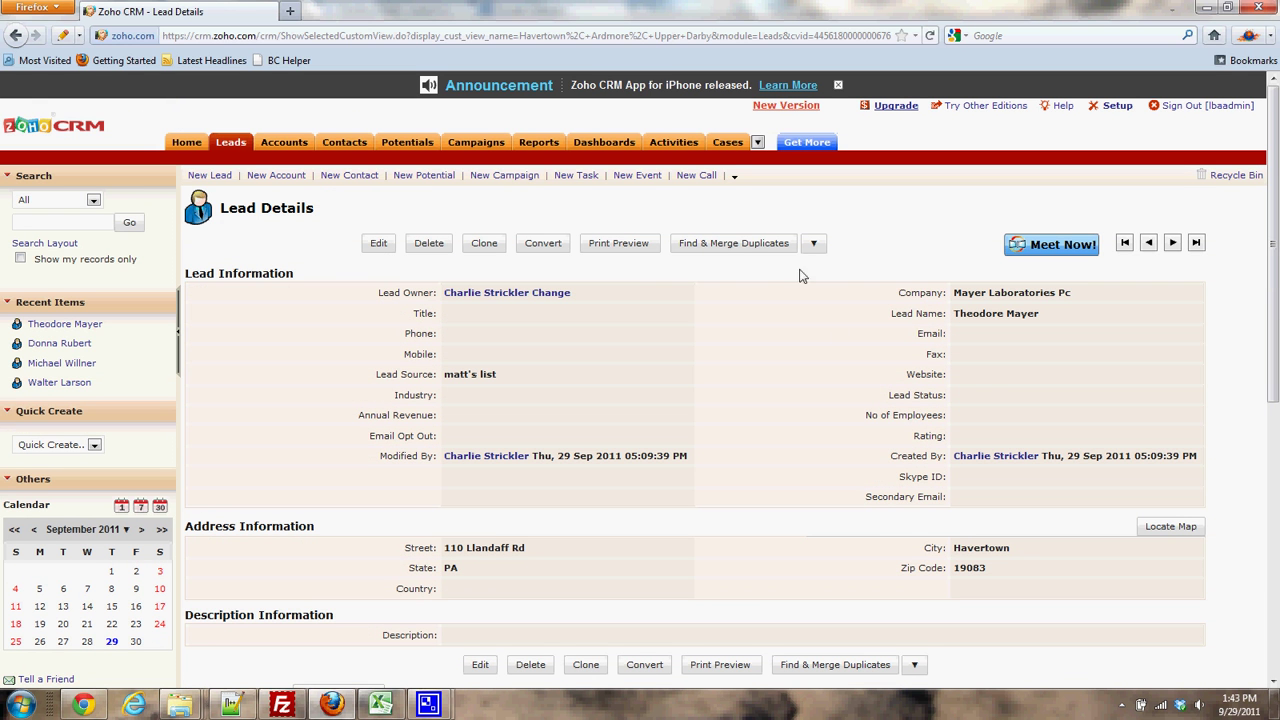
{"action": "left_click", "coordinate": [754, 248]}
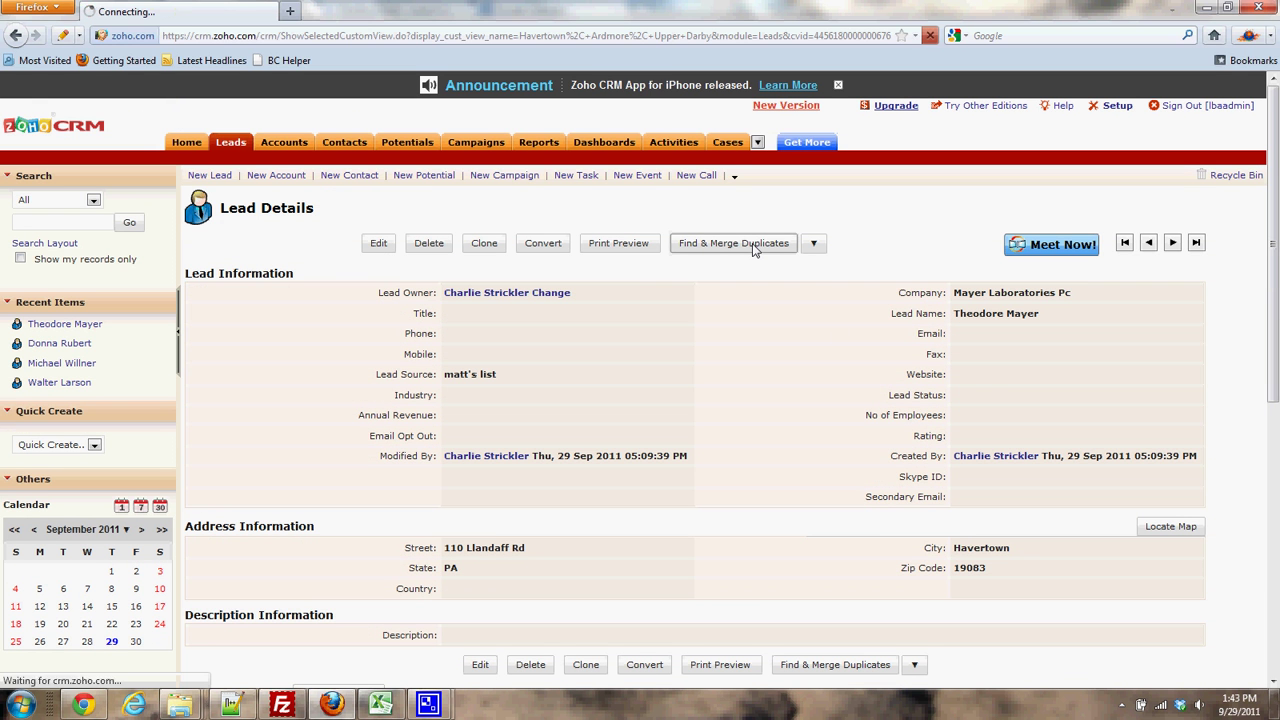
{"action": "scroll", "coordinate": [615, 353], "scroll_direction": "down", "scroll_amount": 2}
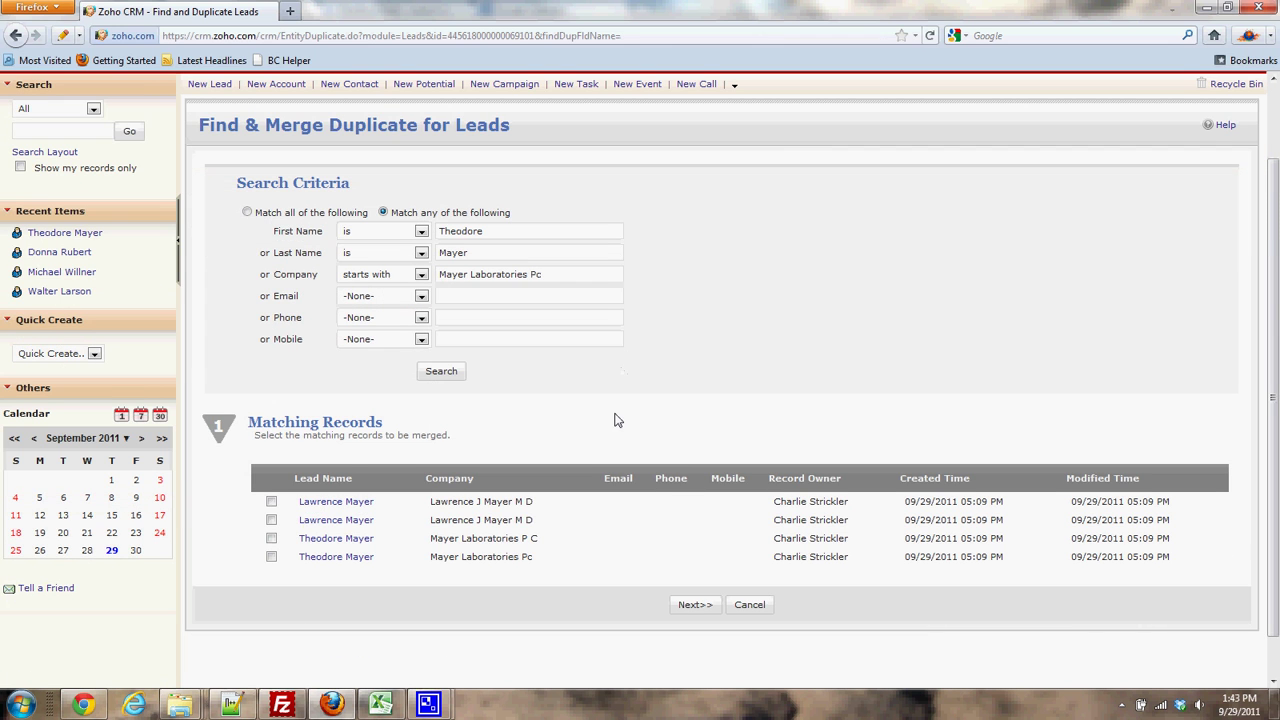
{"action": "left_click", "coordinate": [271, 538]}
{"action": "left_click", "coordinate": [271, 556]}
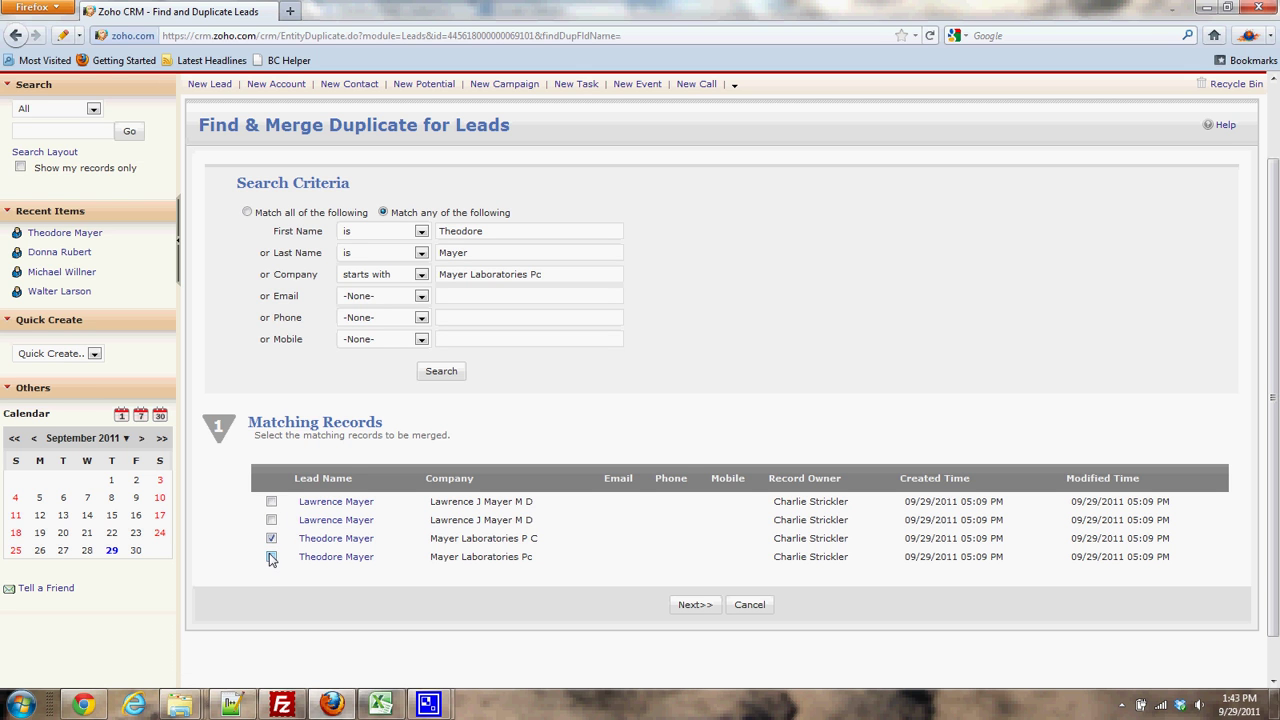
{"action": "left_click", "coordinate": [695, 605]}
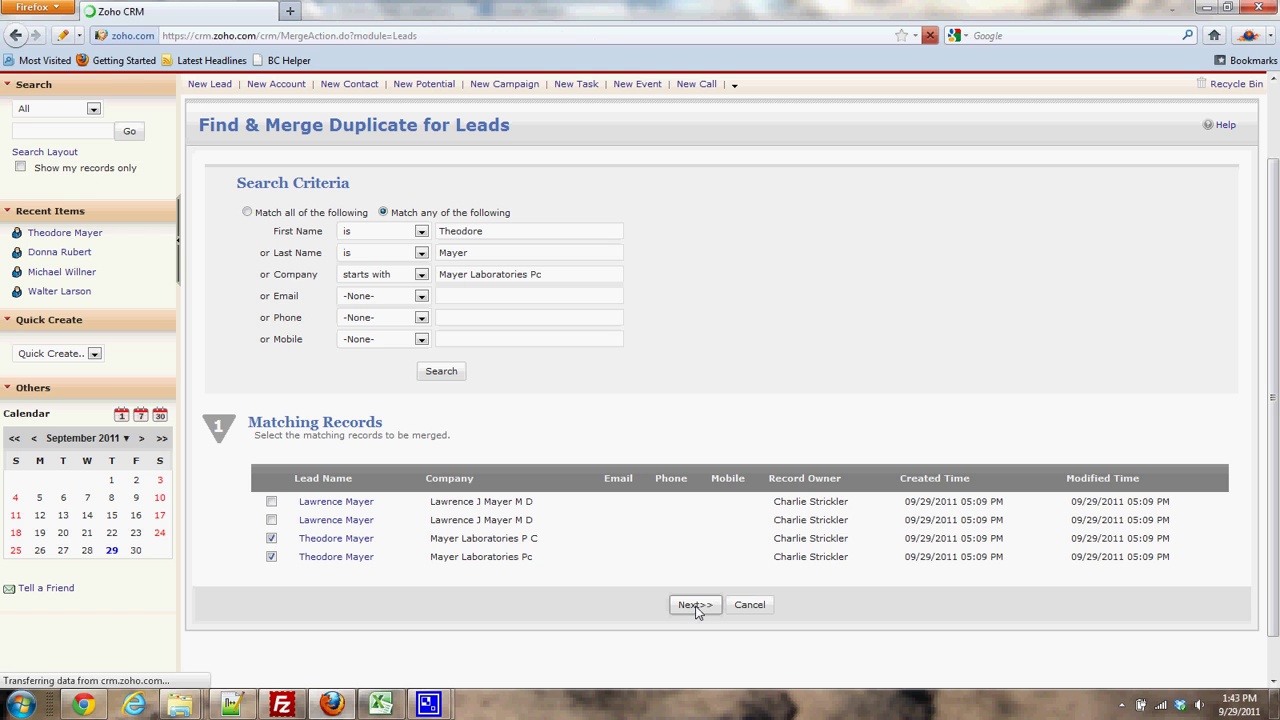
{"action": "scroll", "coordinate": [466, 334], "scroll_direction": "down", "scroll_amount": 5}
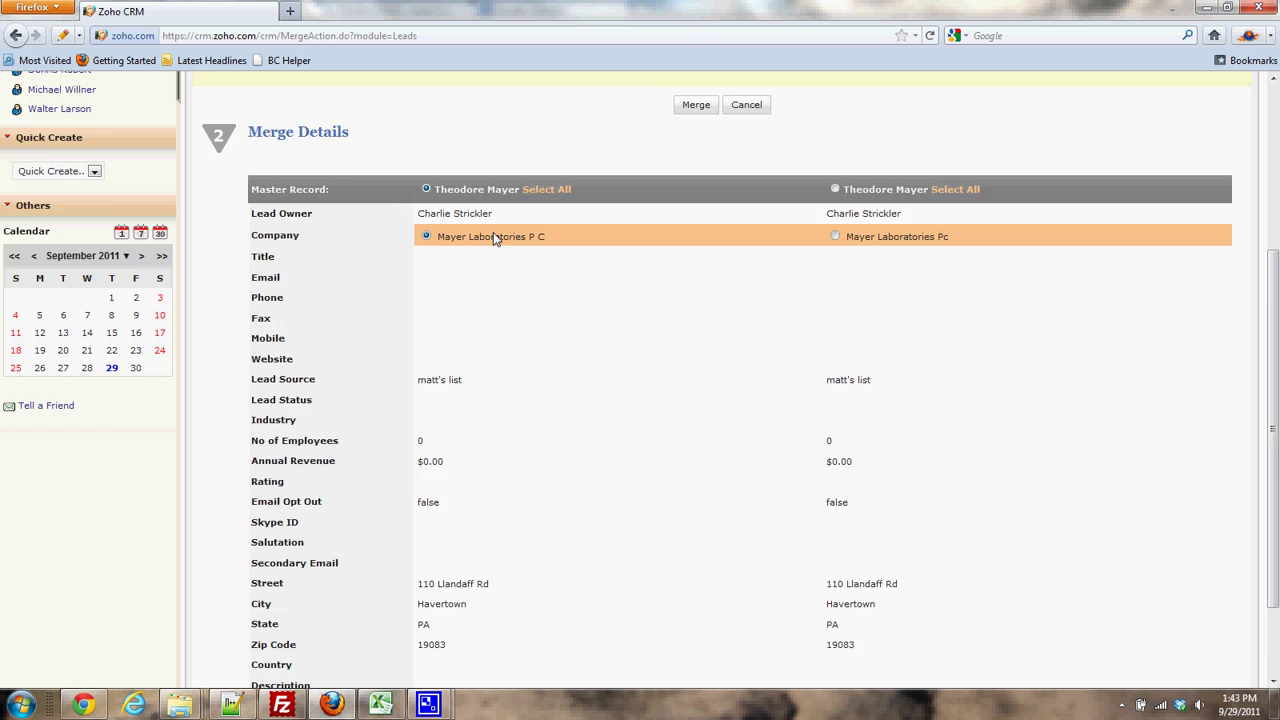
{"action": "scroll", "coordinate": [493, 235], "scroll_direction": "down", "scroll_amount": 2}
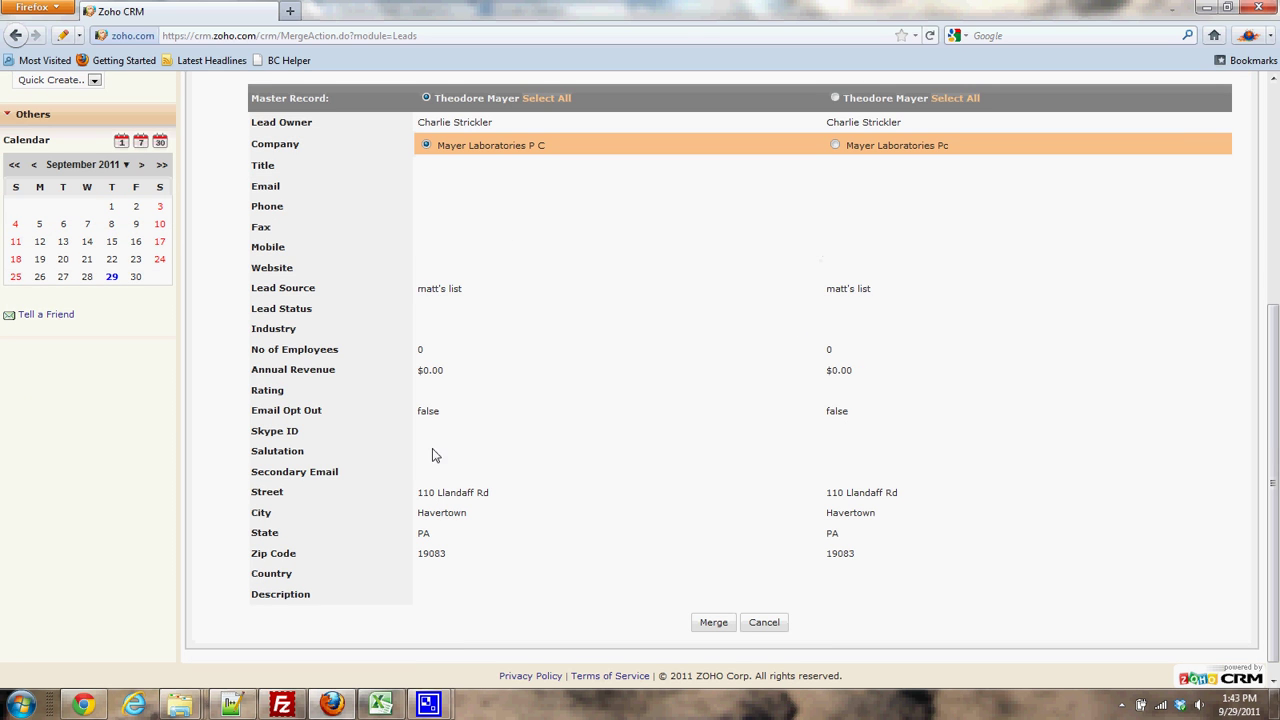
{"action": "left_click", "coordinate": [722, 623]}
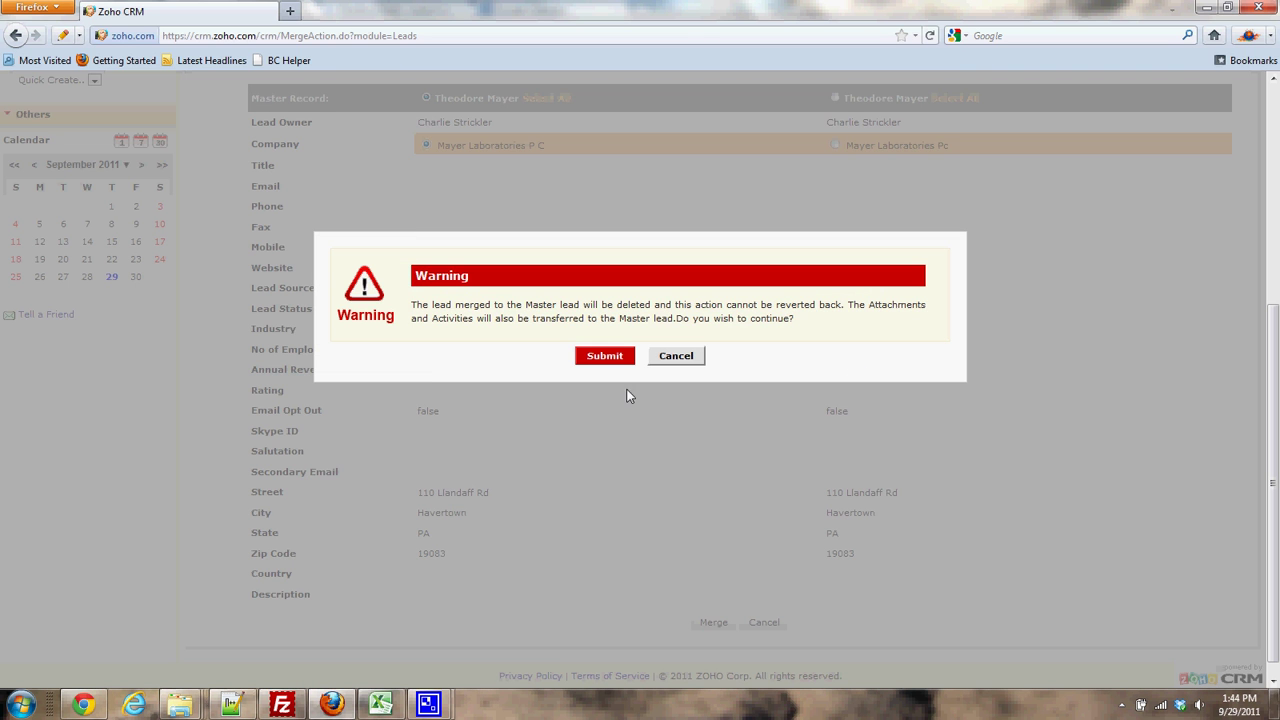
{"action": "left_click", "coordinate": [605, 356]}
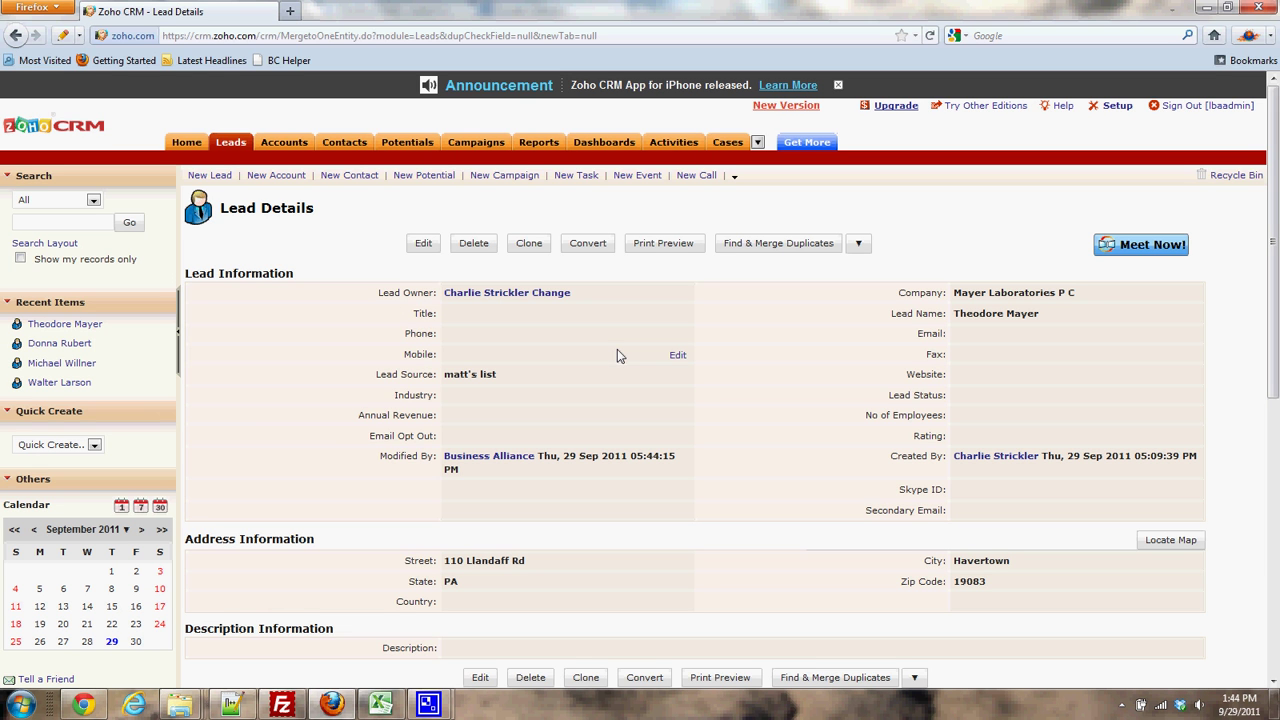